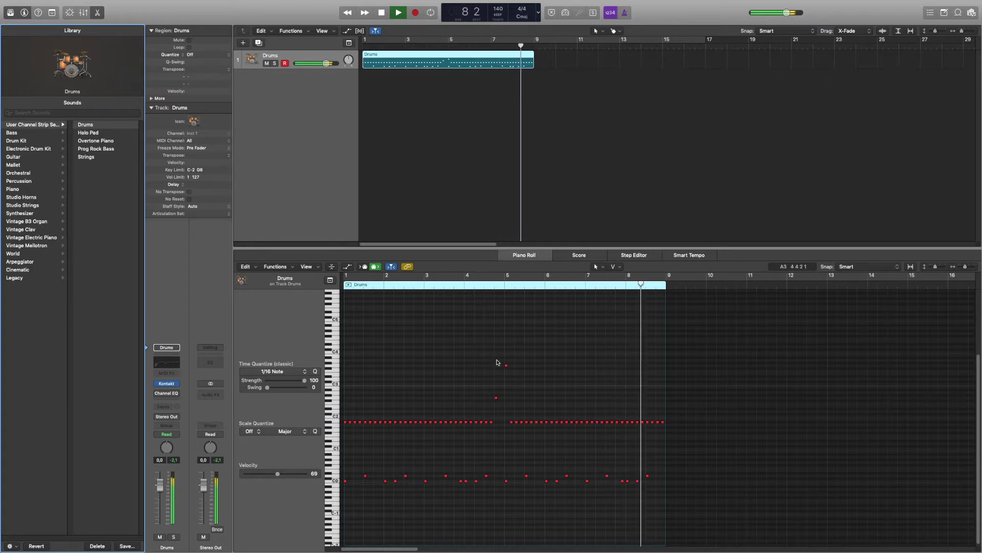
# Copy the Drums region to bar 17 as a duplicate, and select the original region at bar 1
pyautogui.press('space')
pyautogui.moveTo(425, 63); pyautogui.dragTo(768, 62)
pyautogui.click(411, 68)
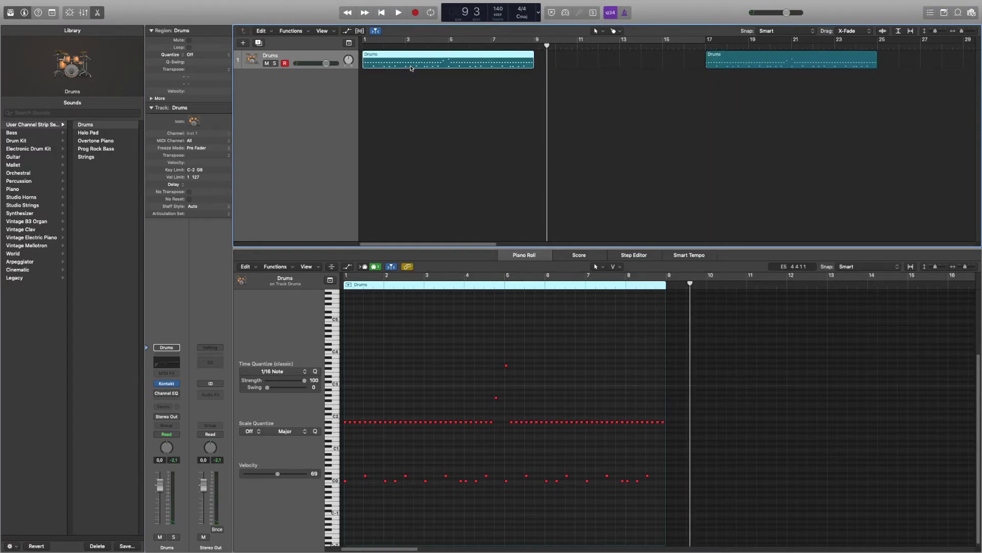
# Apply the Humanize MIDI Transform to all kick and snare notes in the Drums region, adjusting its random velocity amount
pyautogui.keyDown('ctrl'); pyautogui.keyDown('alt'); pyautogui.click(385, 435); pyautogui.keyUp('alt'); pyautogui.keyUp('ctrl')
pyautogui.keyDown('ctrl'); pyautogui.keyDown('alt'); pyautogui.click(384, 435); pyautogui.keyUp('alt'); pyautogui.keyUp('ctrl')
pyautogui.keyDown('ctrl'); pyautogui.keyDown('alt'); pyautogui.click(385, 435); pyautogui.keyUp('alt'); pyautogui.keyUp('ctrl')
pyautogui.keyDown('ctrl'); pyautogui.keyDown('alt'); pyautogui.click(384, 434); pyautogui.keyUp('alt'); pyautogui.keyUp('ctrl')
pyautogui.hscroll(-3, 384, 437)
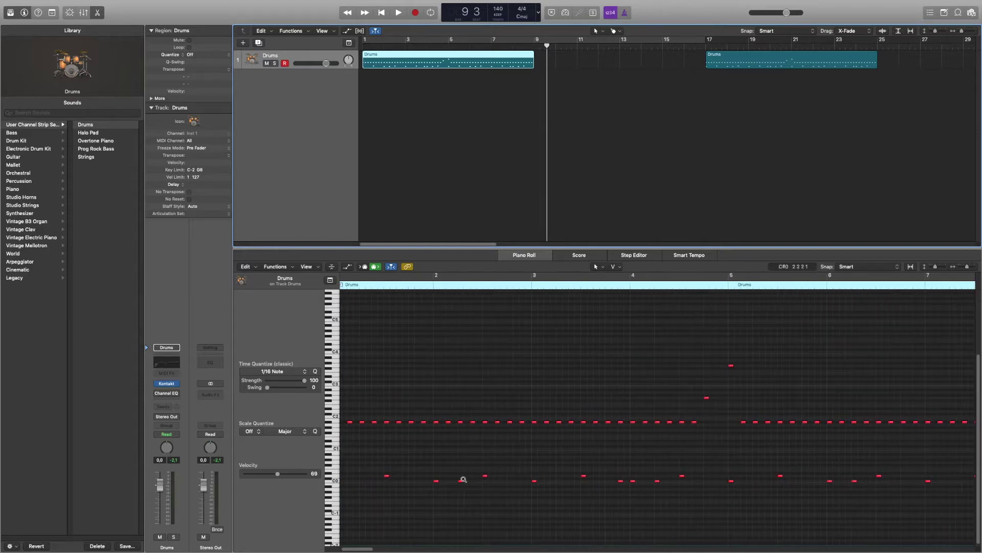
pyautogui.keyDown('ctrl'); pyautogui.keyDown('alt'); pyautogui.click(462, 481); pyautogui.keyUp('alt'); pyautogui.keyUp('ctrl')
pyautogui.moveTo(662, 498); pyautogui.dragTo(331, 465)
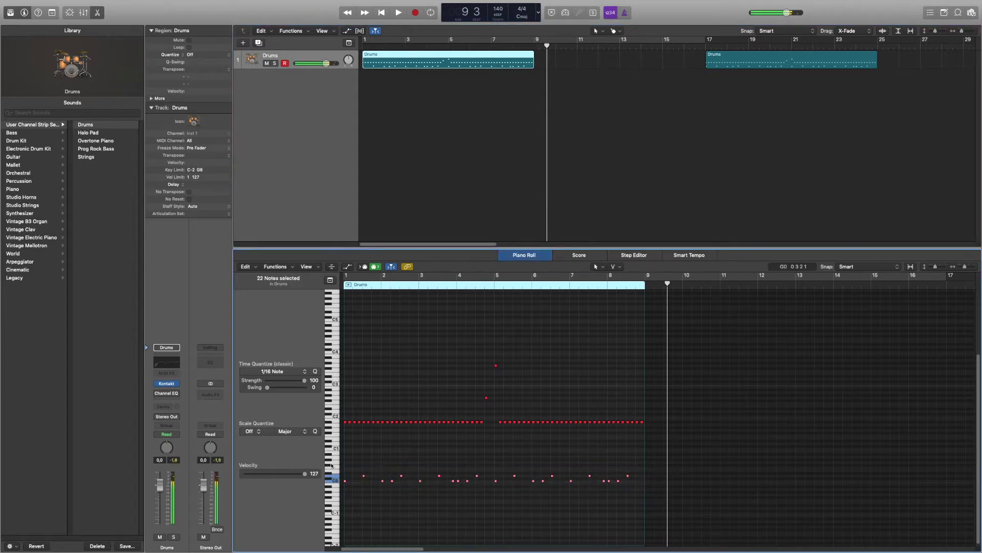
pyautogui.click(266, 267)
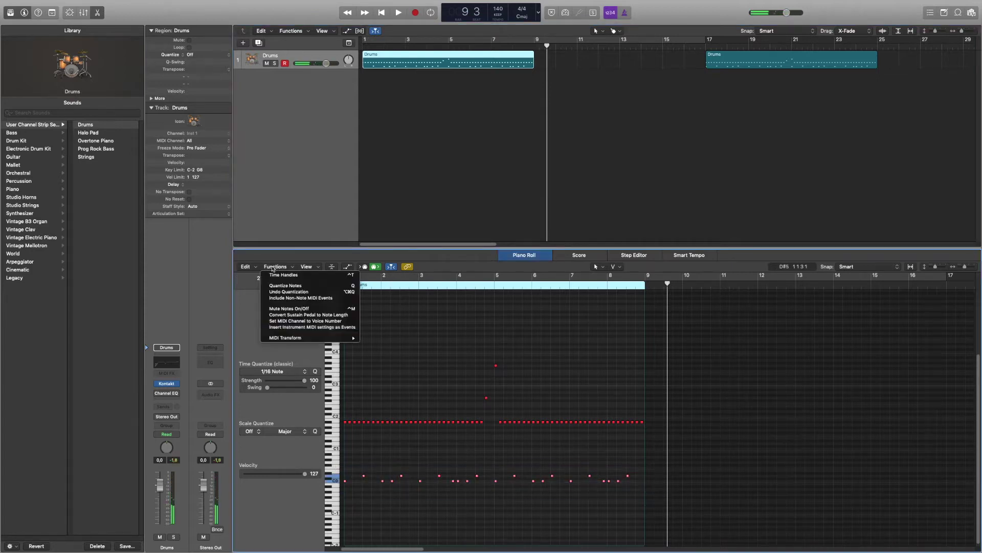
pyautogui.moveTo(283, 339)
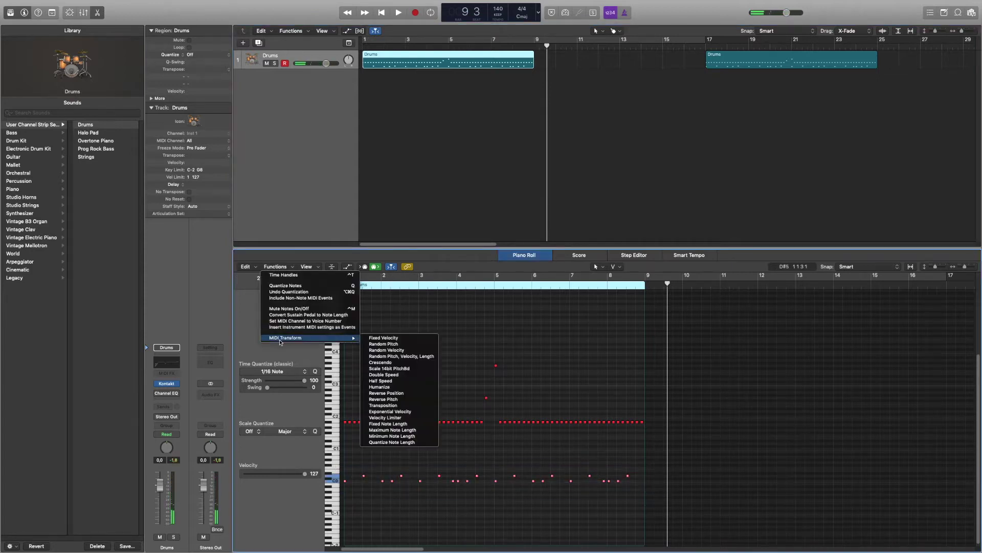
pyautogui.click(401, 386)
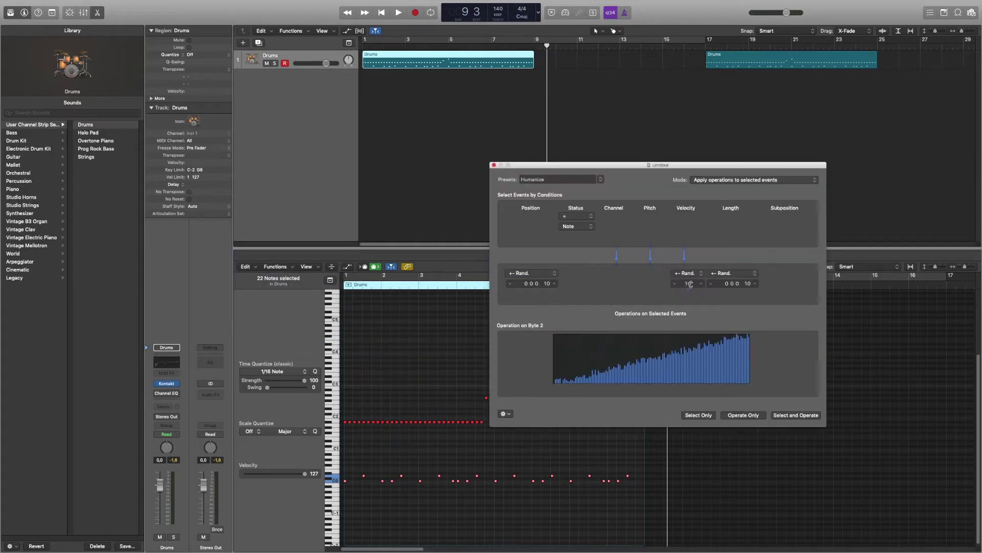
pyautogui.moveTo(689, 284); pyautogui.dragTo(689, 289)
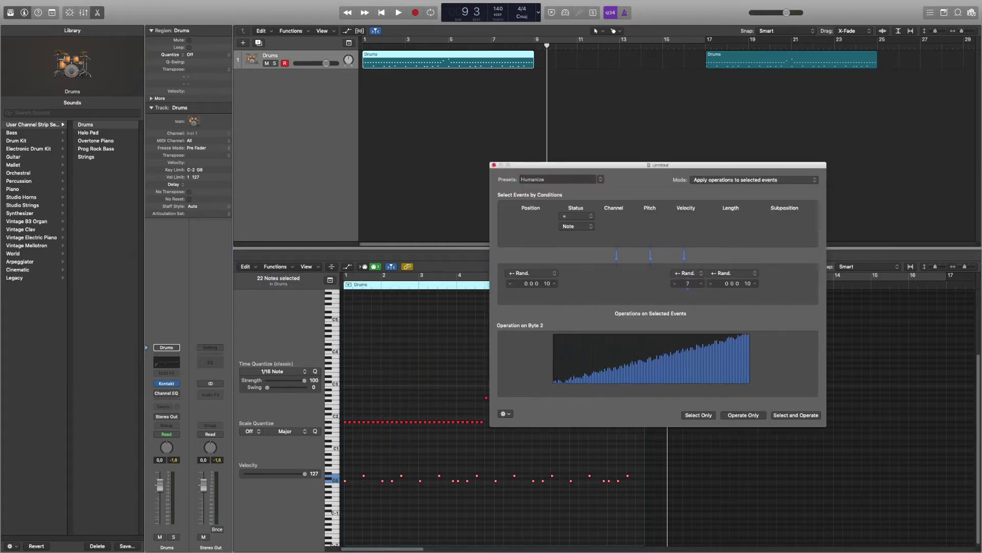
pyautogui.moveTo(688, 283); pyautogui.dragTo(688, 279)
pyautogui.click(494, 166)
# Vary the velocities of individual kick notes in bars 2 to 4, setting the one at bar 2 to 116
pyautogui.click(486, 462)
pyautogui.press('super+Right')
pyautogui.press('super+Right')
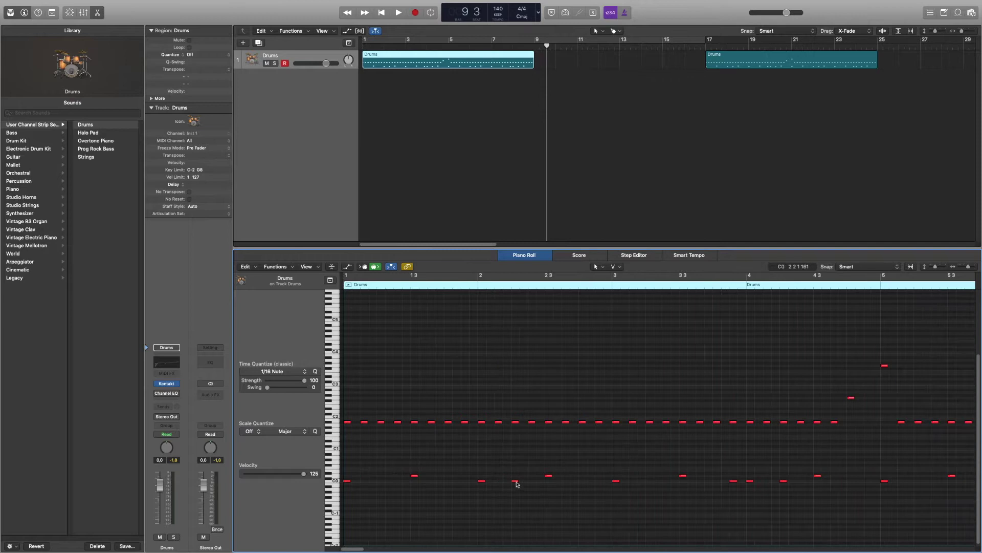
pyautogui.moveTo(482, 483); pyautogui.dragTo(482, 492)
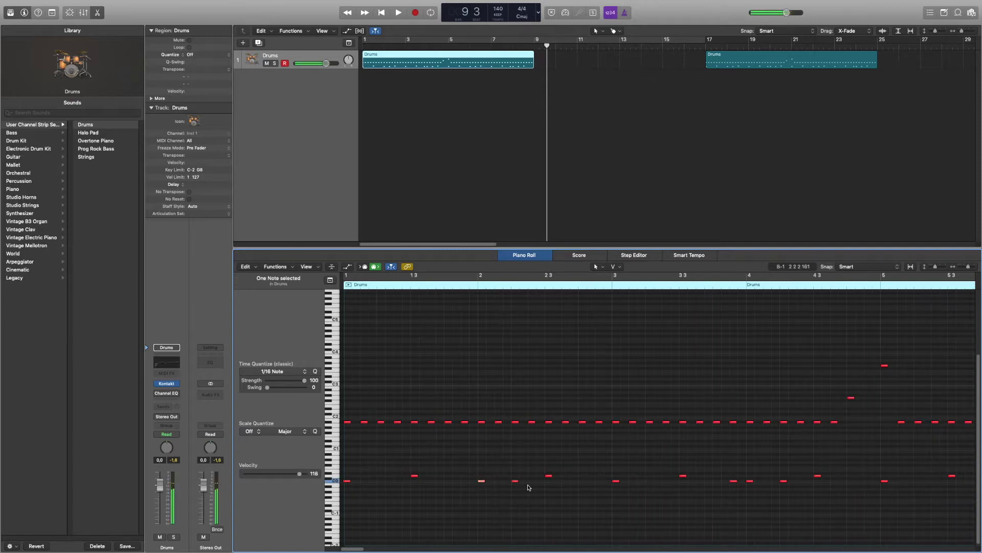
pyautogui.click(617, 484)
pyautogui.moveTo(734, 482); pyautogui.dragTo(737, 513)
pyautogui.click(751, 482)
# Vary the velocities of individual kick notes from bar 6 to bar 8, setting the one at bar 6 to 119
pyautogui.hscroll(2, 751, 490)
pyautogui.hscroll(15, 752, 487)
pyautogui.click(702, 482)
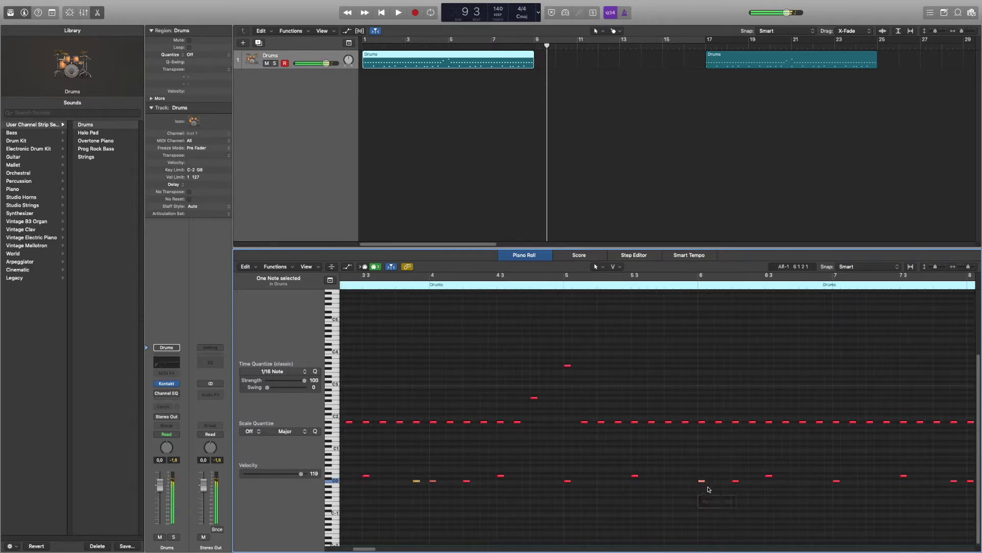
pyautogui.hscroll(12, 708, 490)
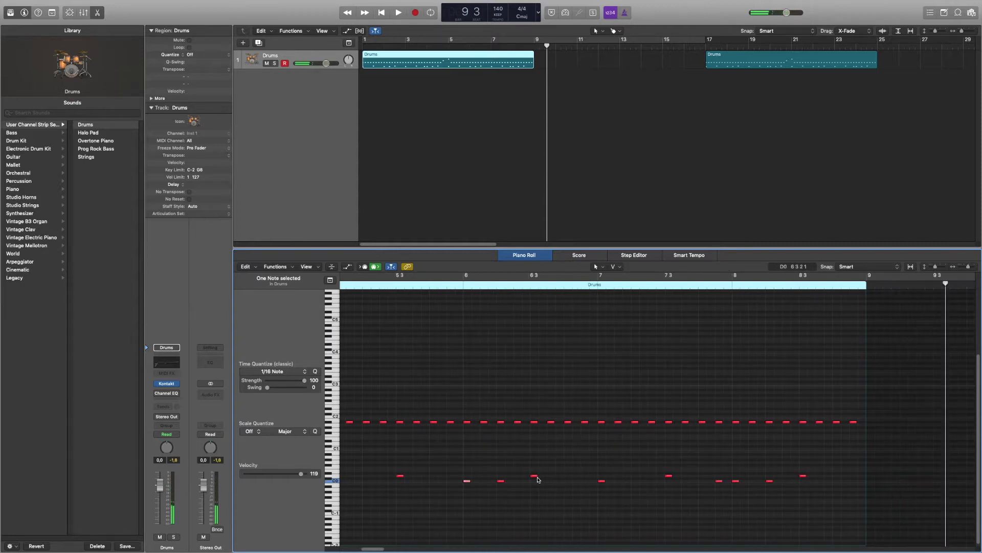
pyautogui.moveTo(720, 482)
pyautogui.mouseDown()
pyautogui.moveTo(720, 501)
pyautogui.moveTo(737, 483)
pyautogui.moveTo(736, 492)
pyautogui.mouseUp()
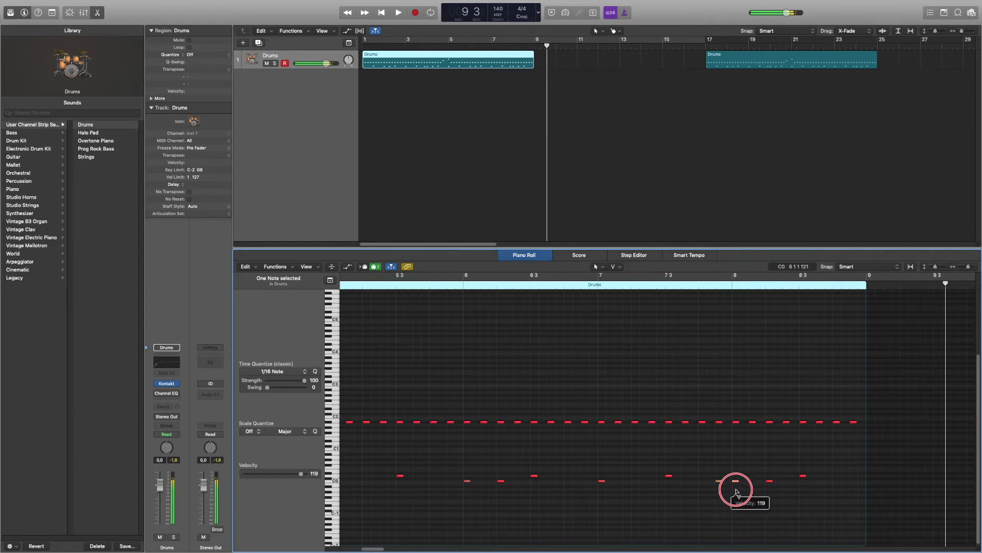
# Select all kick and snare notes, trim their velocities together, and play the pattern from bar 1 to check it
pyautogui.scroll(-5, 762, 496)
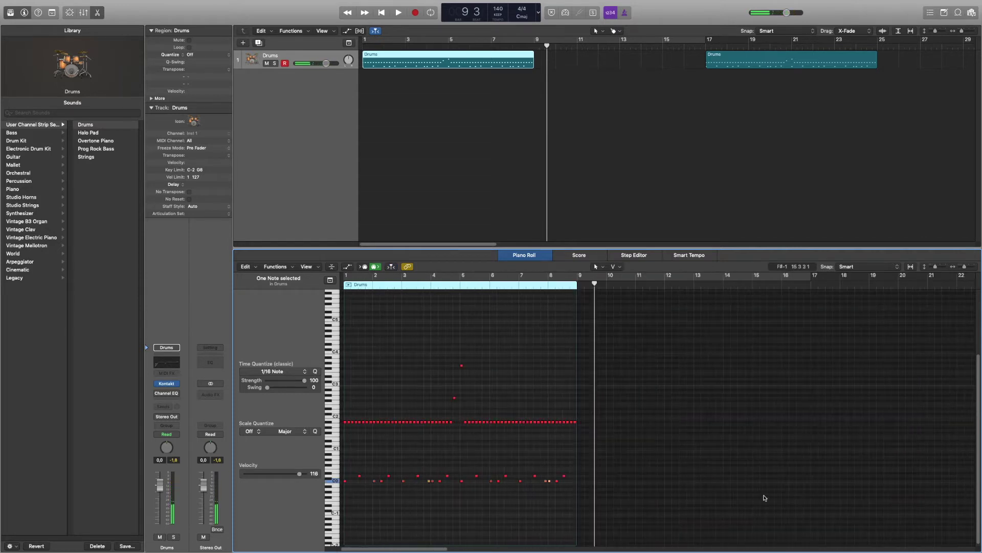
pyautogui.moveTo(636, 492); pyautogui.dragTo(360, 479)
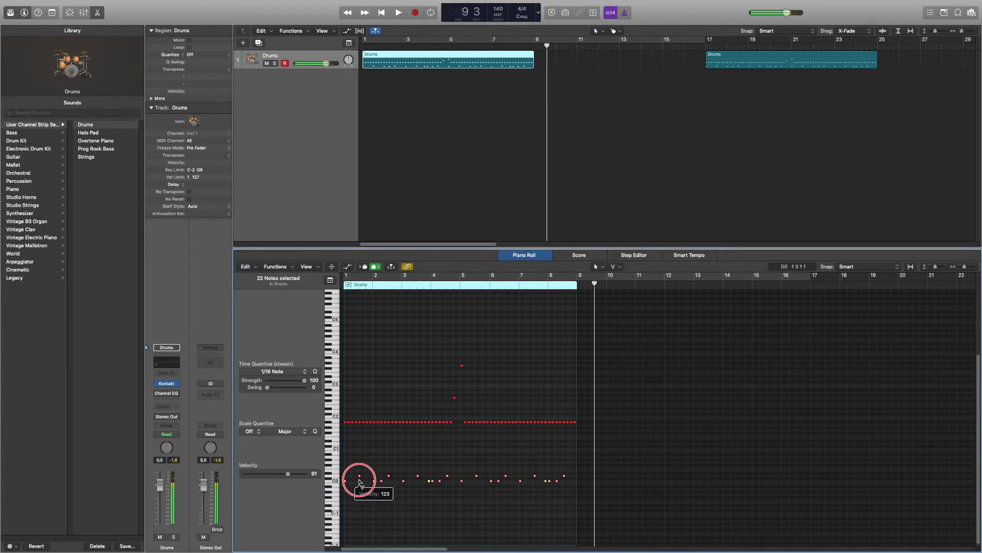
pyautogui.scroll(5, 366, 459)
pyautogui.press('space')
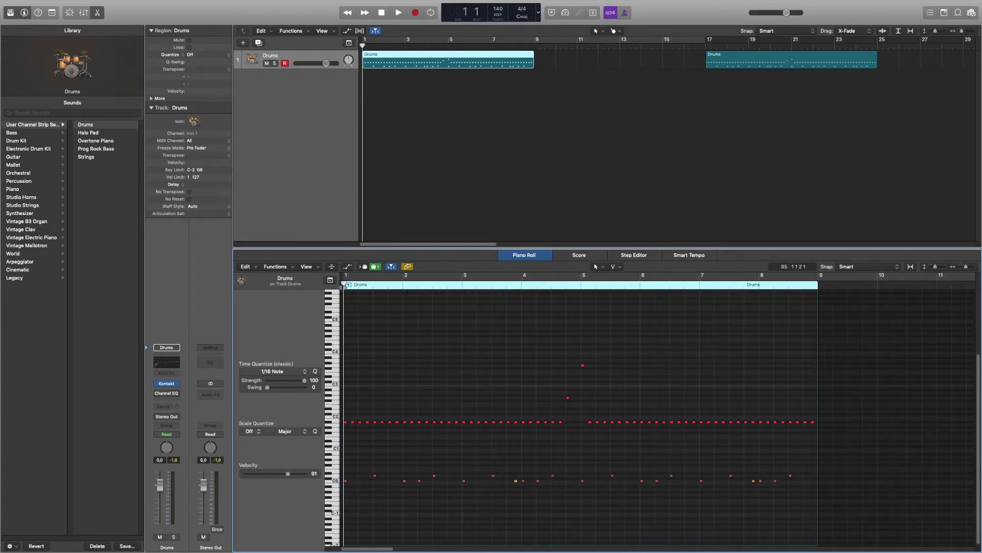
pyautogui.press('space')
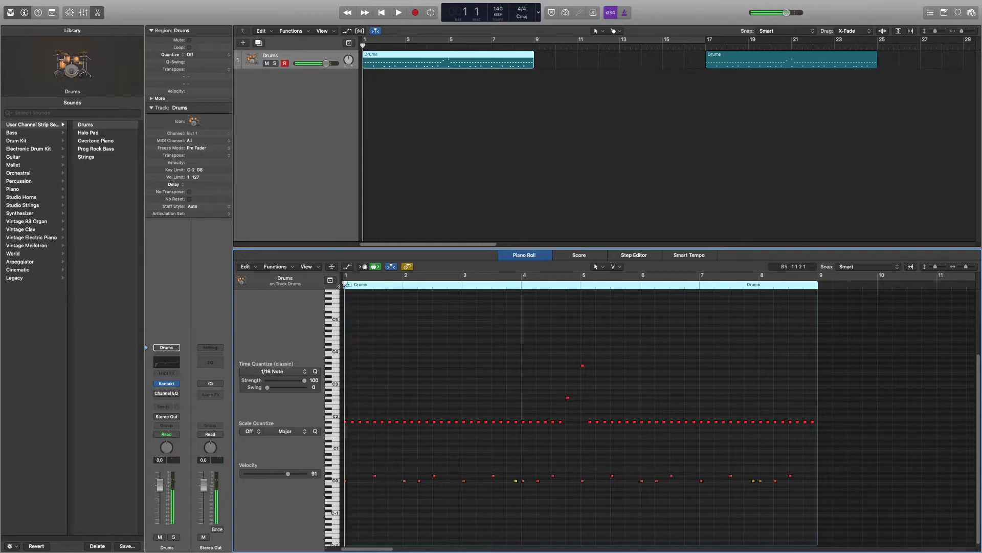
pyautogui.click(347, 482)
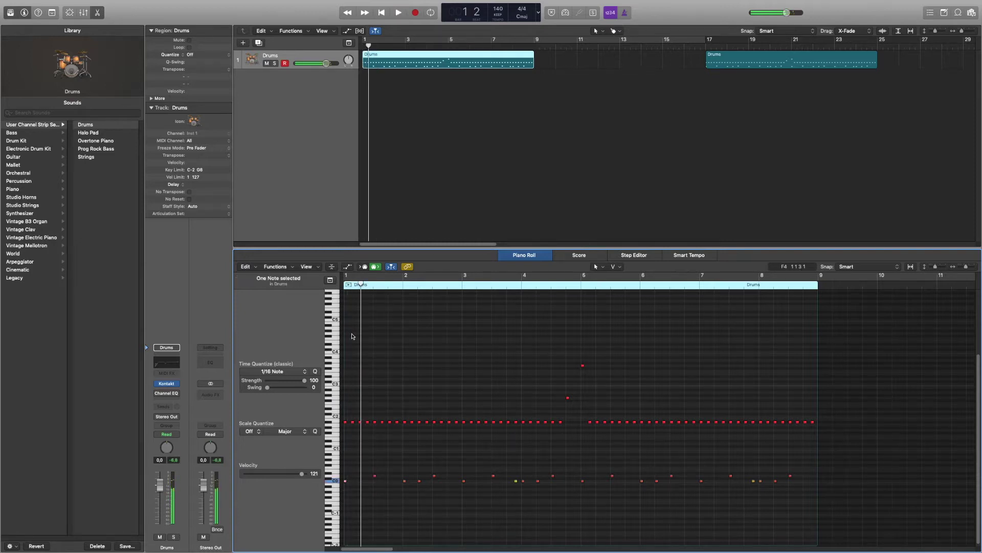
pyautogui.press('space')
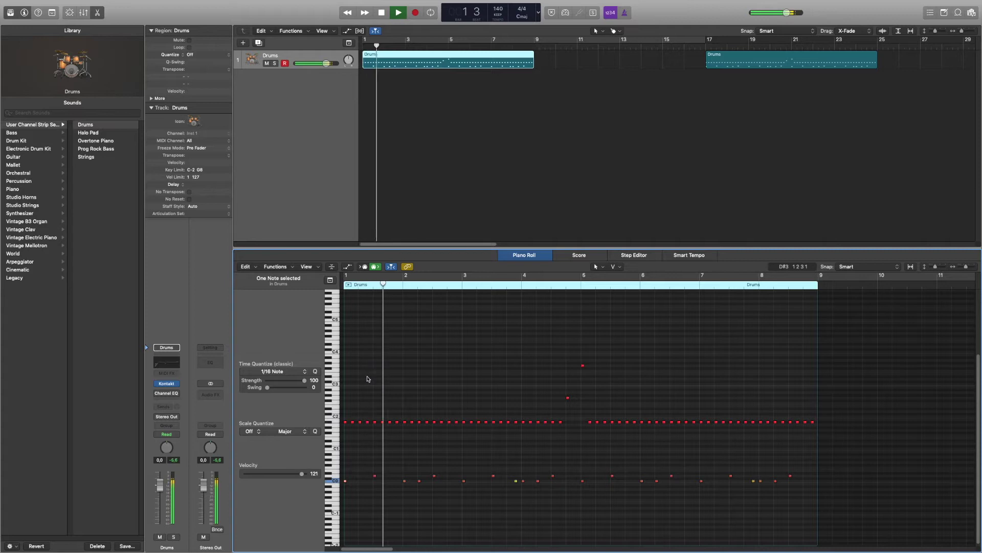
pyautogui.press('space')
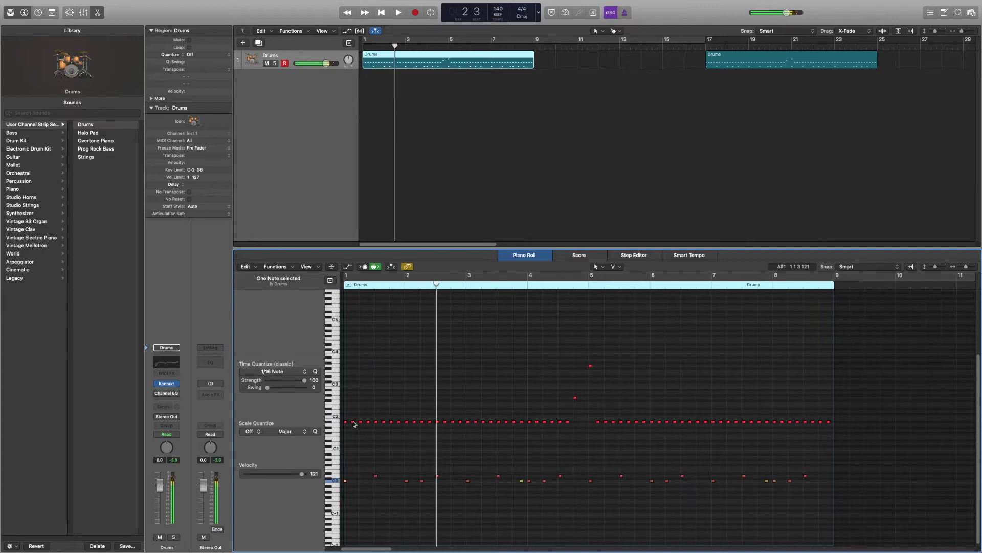
# Select every second hi-hat note across the eight bars and lower their velocity to 83
pyautogui.keyDown('shift'); pyautogui.click(368, 423); pyautogui.keyUp('shift')
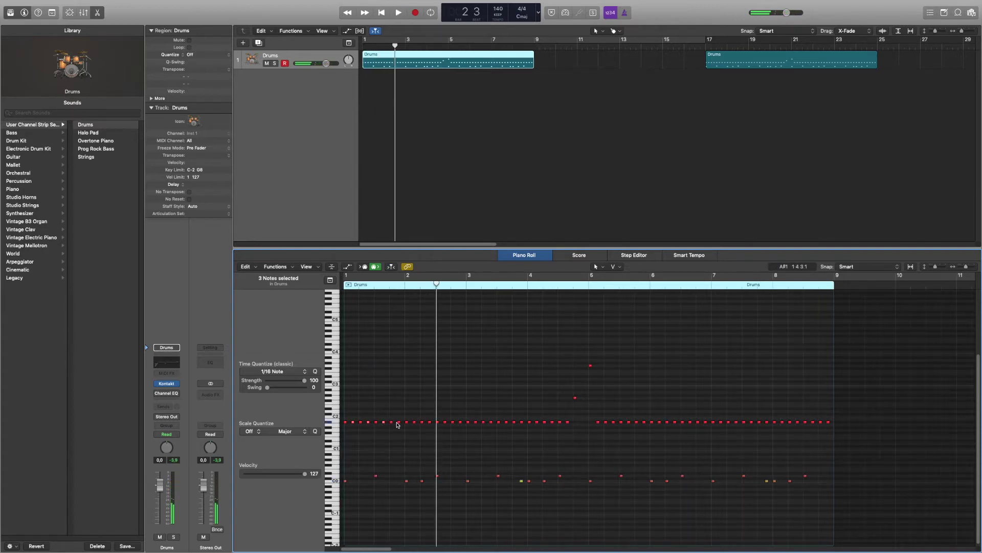
pyautogui.keyDown('shift'); pyautogui.click(446, 423); pyautogui.keyUp('shift')
pyautogui.keyDown('shift'); pyautogui.click(607, 422); pyautogui.keyUp('shift')
pyautogui.moveTo(829, 423); pyautogui.dragTo(830, 460)
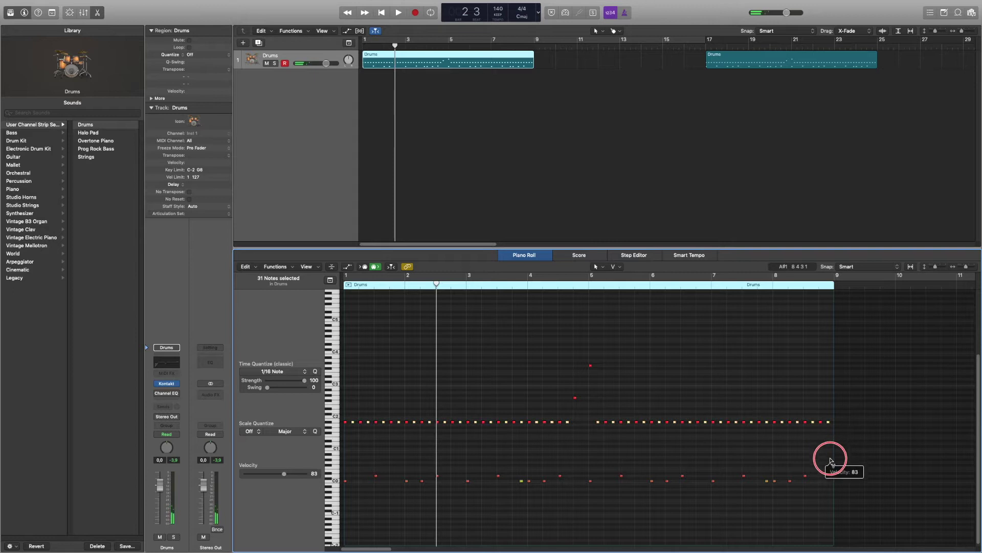
# Play the drum pattern from bar 1 to listen to the alternating hi-hat accents
pyautogui.press('space')
pyautogui.press('Return')
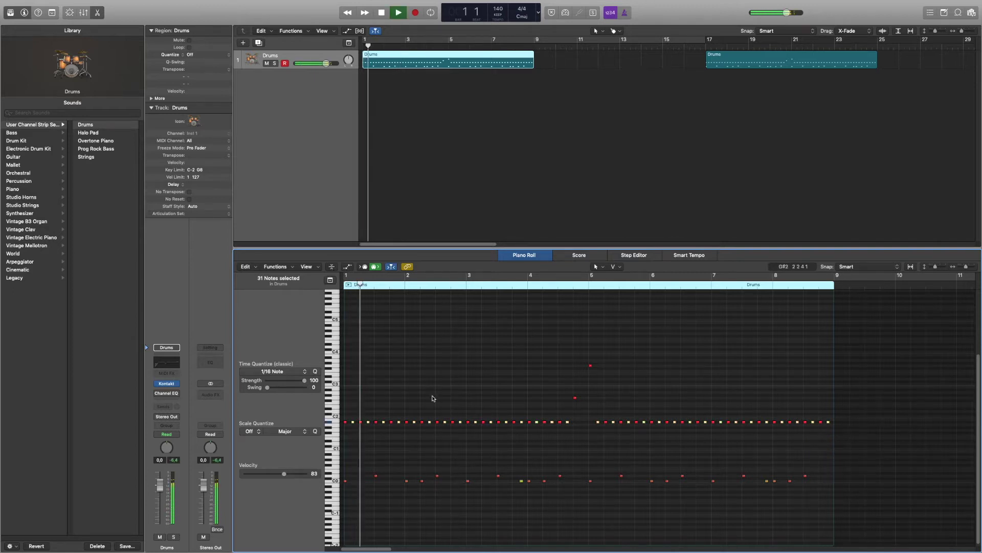
pyautogui.press('super+Right')
pyautogui.press('super+Right')
pyautogui.press('super+Left')
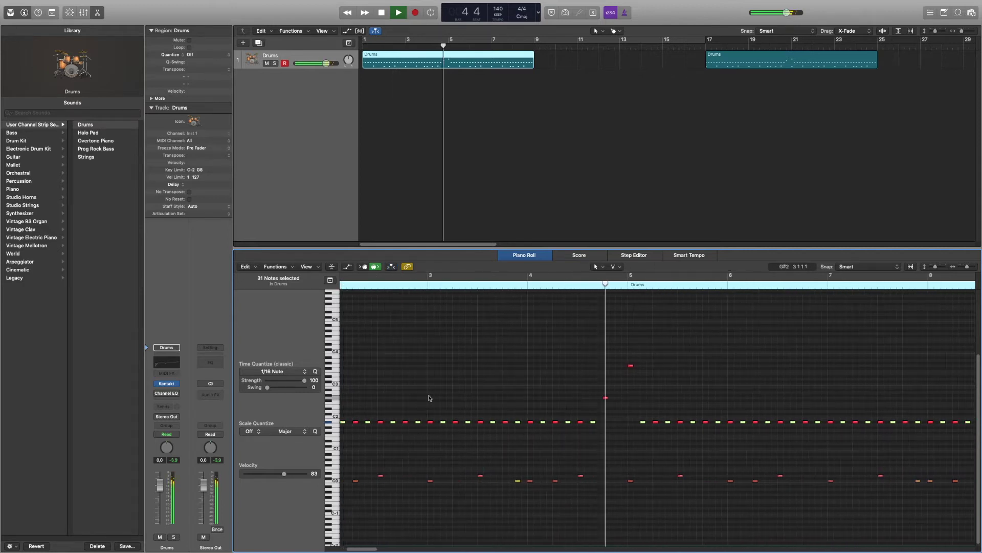
pyautogui.press('space')
# Set the velocity of the G2 note before bar 5 to 121 and the high note at bar 5 to 122, auditioning from bar 4
pyautogui.click(449, 398)
pyautogui.doubleClick(402, 277)
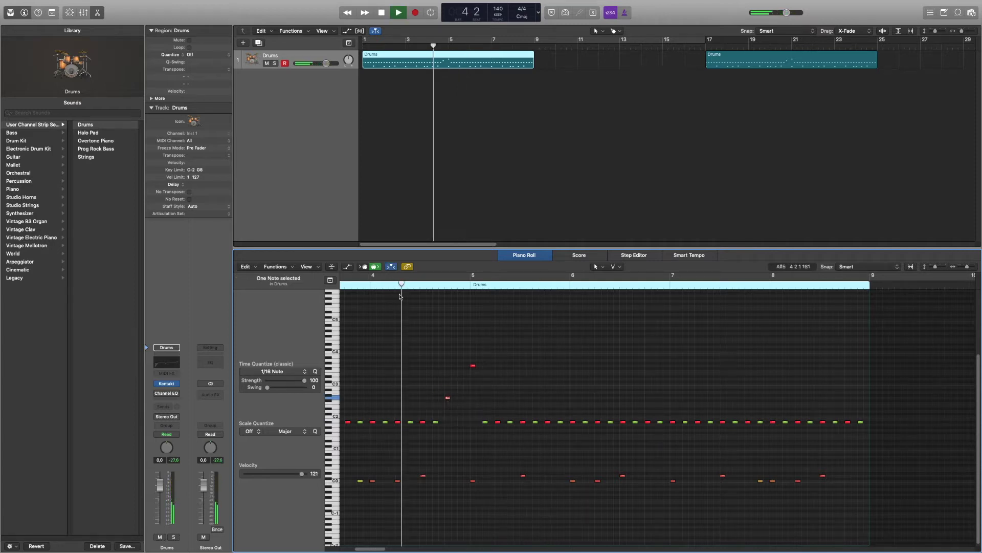
pyautogui.click(475, 367)
pyautogui.click(452, 372)
pyautogui.press('space')
pyautogui.hscroll(-5, 487, 392)
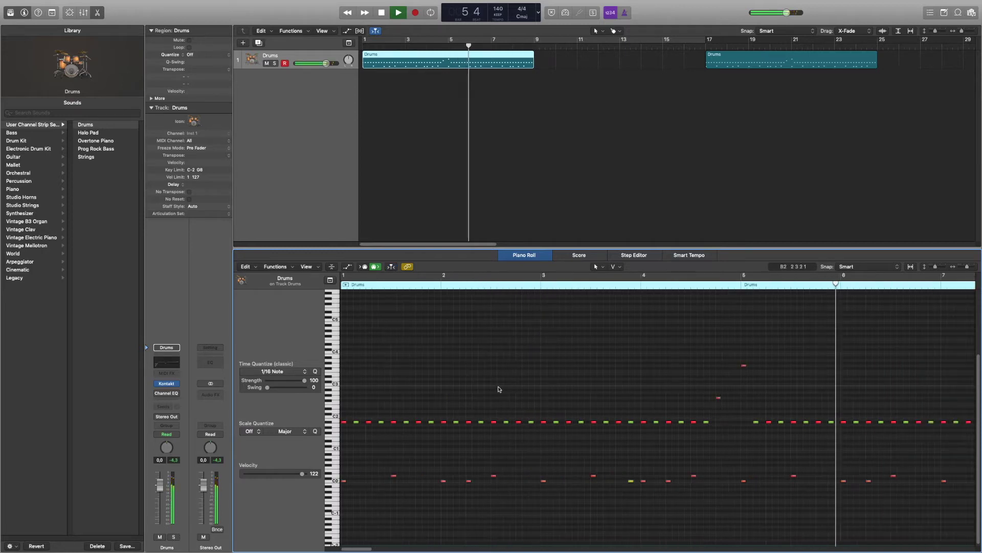
pyautogui.press('space')
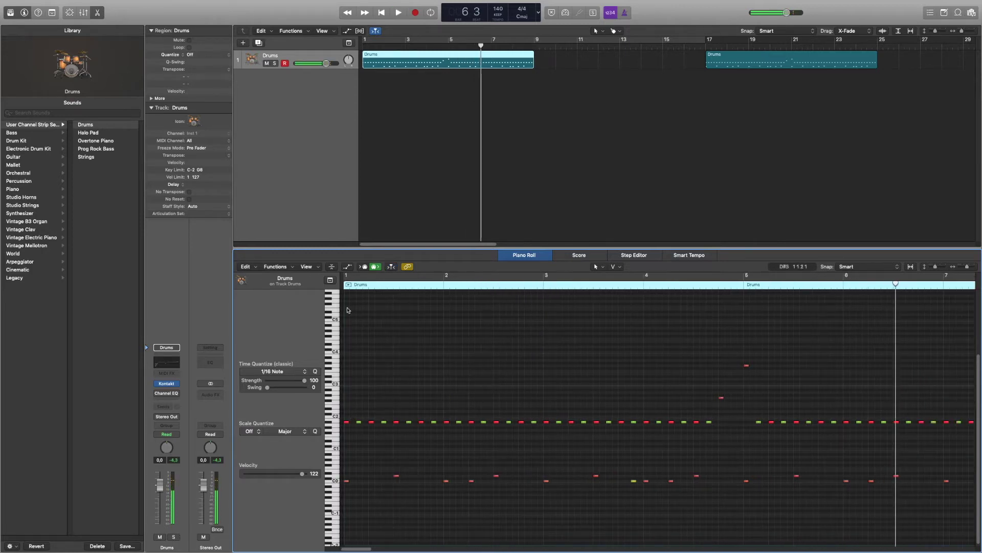
# Vary the velocities of individual softer hi-hat notes in bars 1 to 4, using values around 79 to 83
pyautogui.doubleClick(345, 285)
pyautogui.press('space')
pyautogui.click(384, 422)
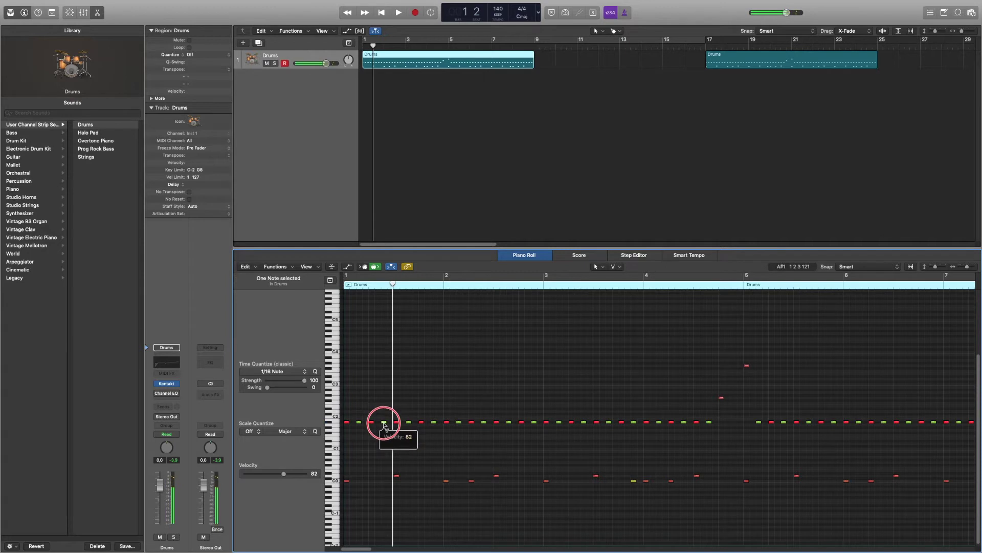
pyautogui.click(435, 423)
pyautogui.click(486, 422)
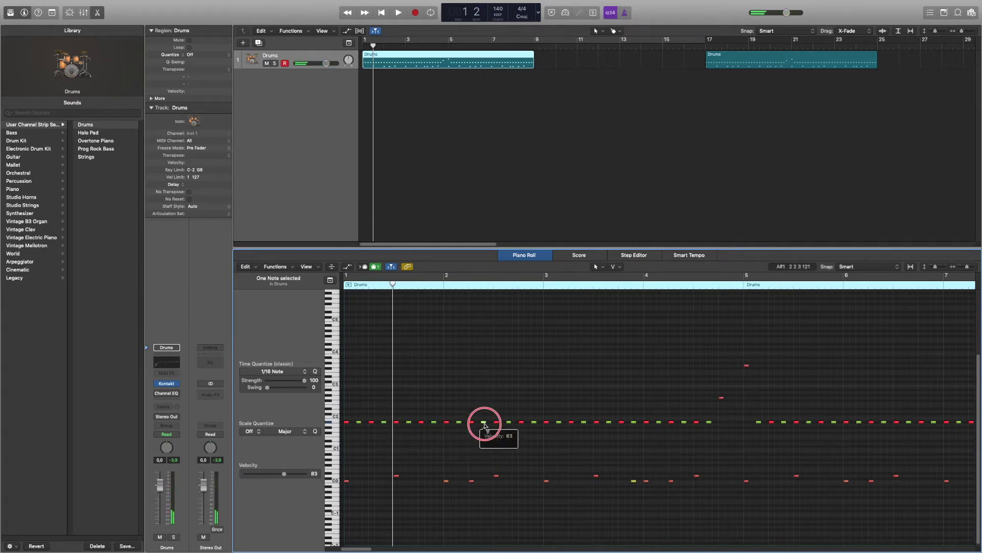
pyautogui.click(534, 423)
pyautogui.click(585, 423)
pyautogui.click(635, 423)
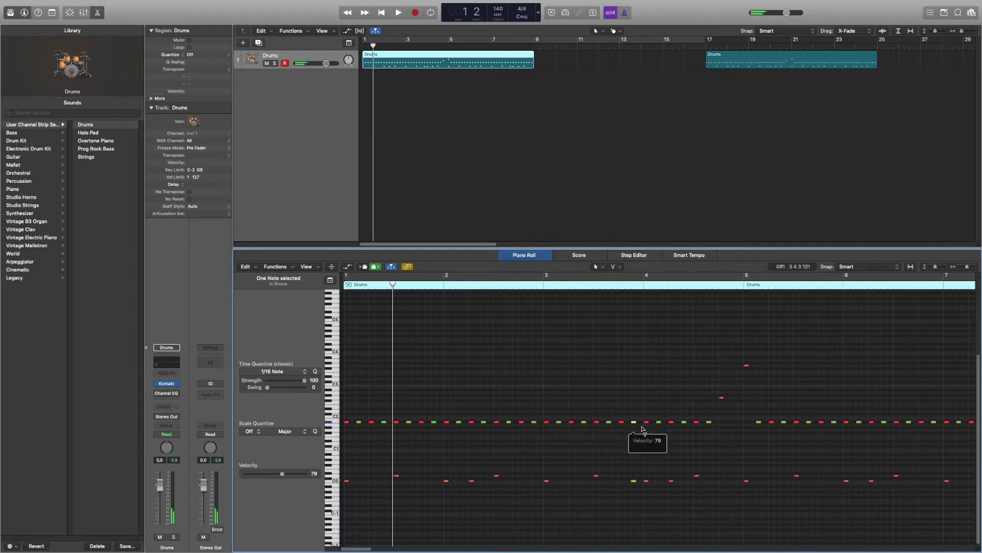
pyautogui.click(685, 423)
pyautogui.click(709, 423)
# Vary the velocities of individual softer hi-hat notes in bars 5 to 8, using values around 80 to 83
pyautogui.hscroll(4, 733, 431)
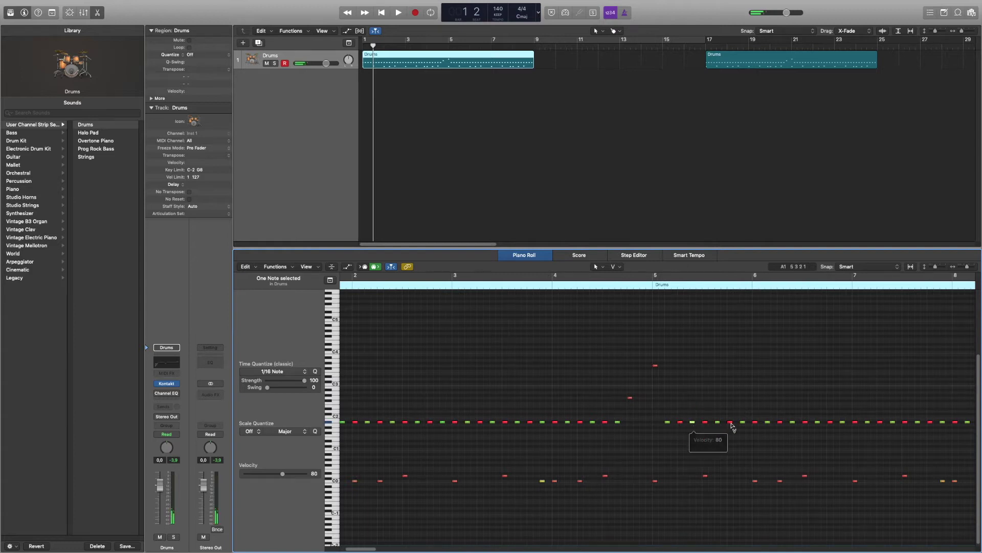
pyautogui.click(742, 422)
pyautogui.hscroll(5, 745, 427)
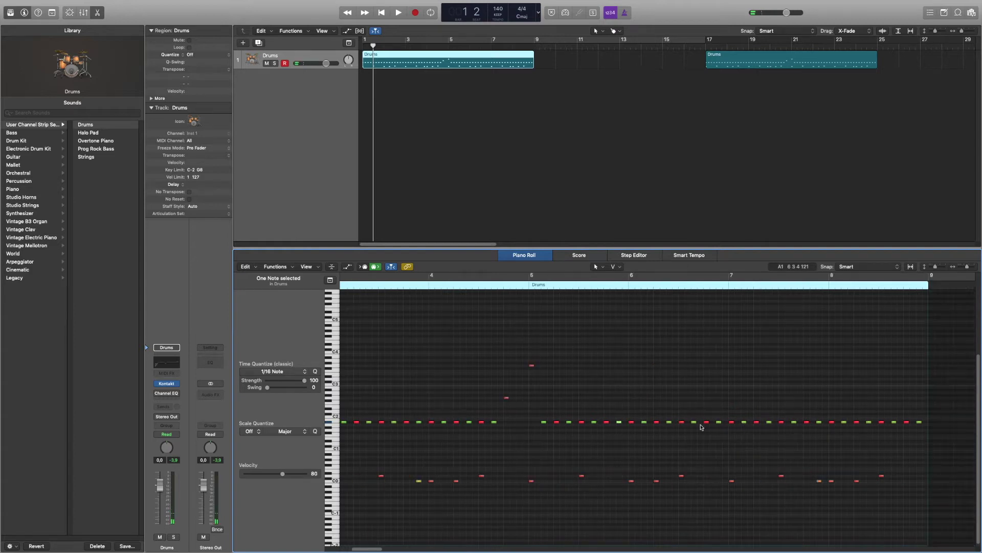
pyautogui.click(669, 423)
pyautogui.click(719, 423)
pyautogui.hscroll(3, 728, 429)
pyautogui.click(686, 422)
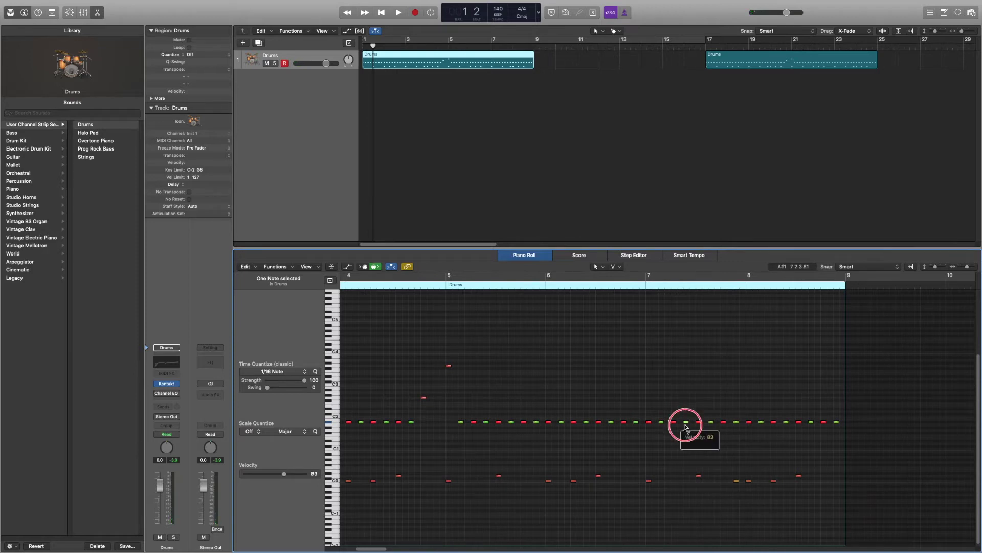
pyautogui.click(736, 423)
pyautogui.click(798, 423)
pyautogui.click(836, 423)
# Play the pattern from bar 1 into bar 5 to check the varied hi-hat velocities
pyautogui.hscroll(-8, 365, 322)
pyautogui.doubleClick(346, 287)
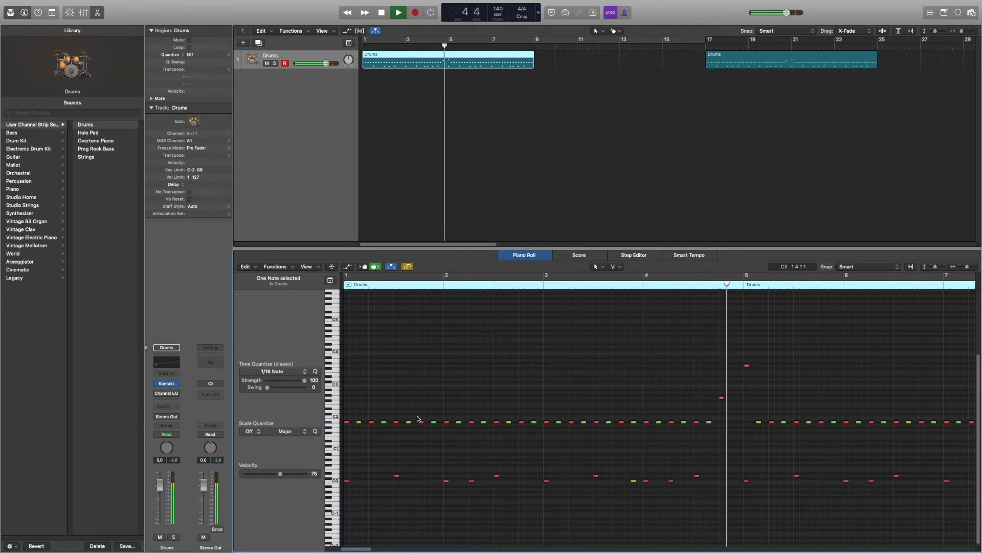
pyautogui.press('space')
# Lower the velocity of the G2 note just before bar 5 to 110 and play that passage
pyautogui.click(722, 398)
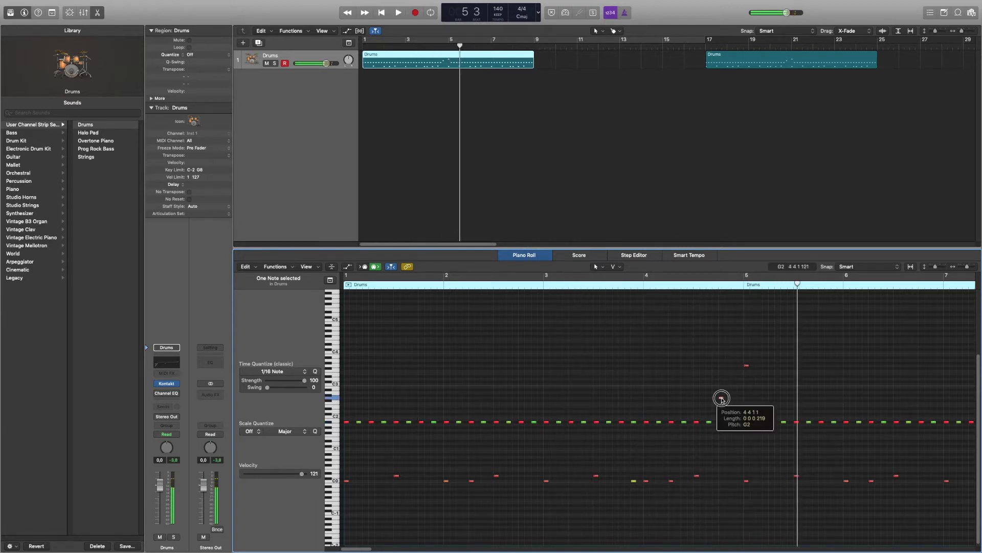
pyautogui.moveTo(721, 398); pyautogui.dragTo(721, 397)
pyautogui.press('space')
pyautogui.moveTo(721, 400); pyautogui.dragTo(723, 406)
pyautogui.press('space')
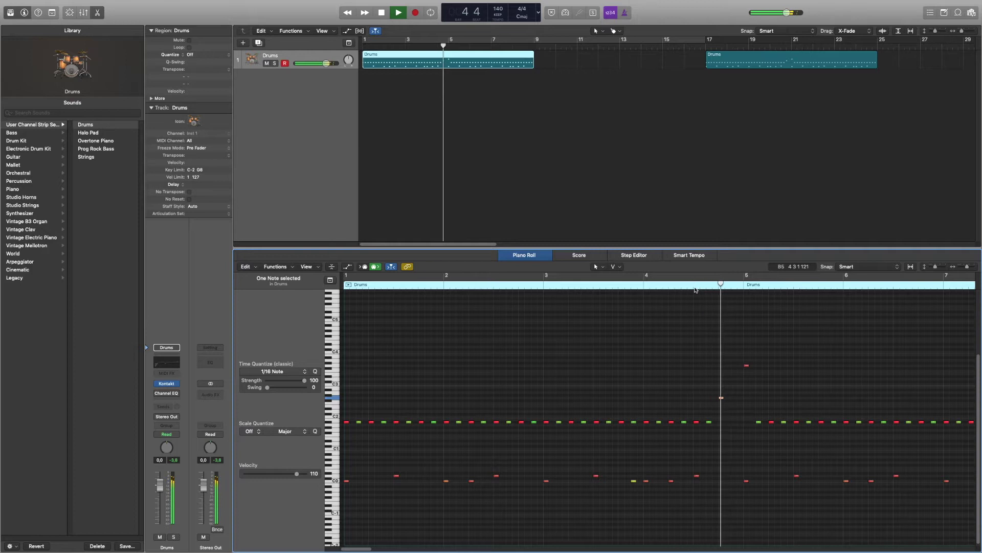
# Move the G2 note just before bar 5 down to F♯2, set its velocity to 113 and play that passage
pyautogui.press('space')
pyautogui.moveTo(722, 398); pyautogui.dragTo(721, 402)
pyautogui.press('space')
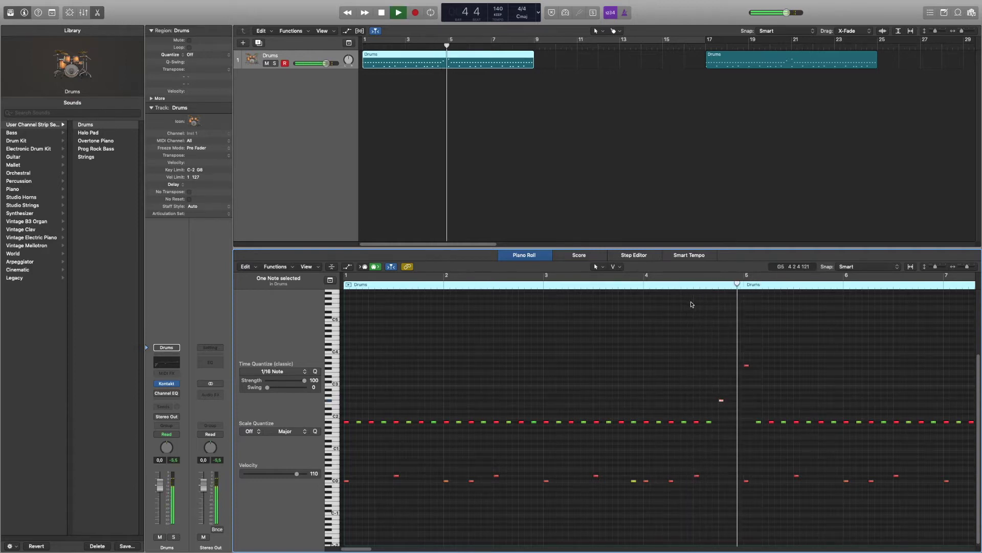
pyautogui.press('space')
pyautogui.moveTo(721, 400); pyautogui.dragTo(722, 400)
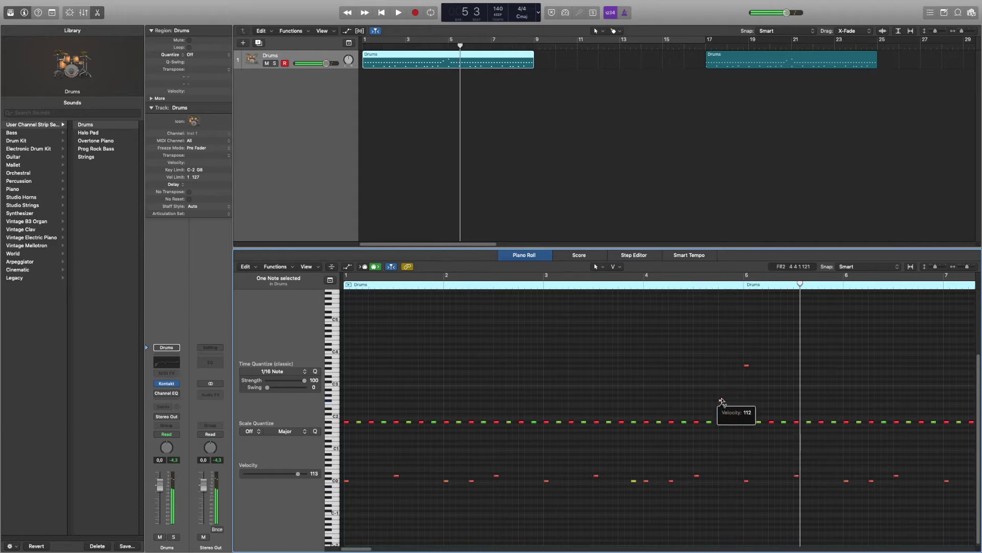
pyautogui.press('space')
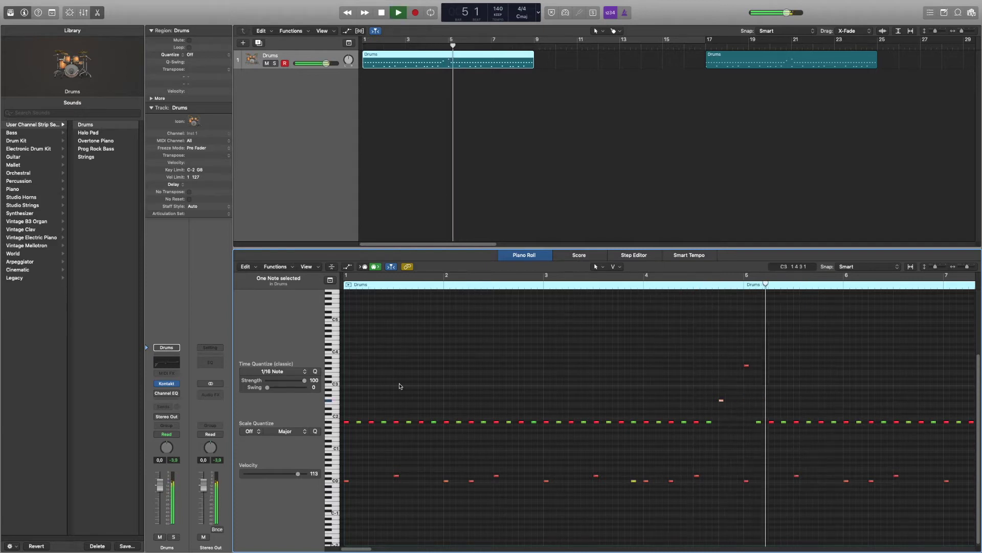
pyautogui.press('space')
pyautogui.press('Return')
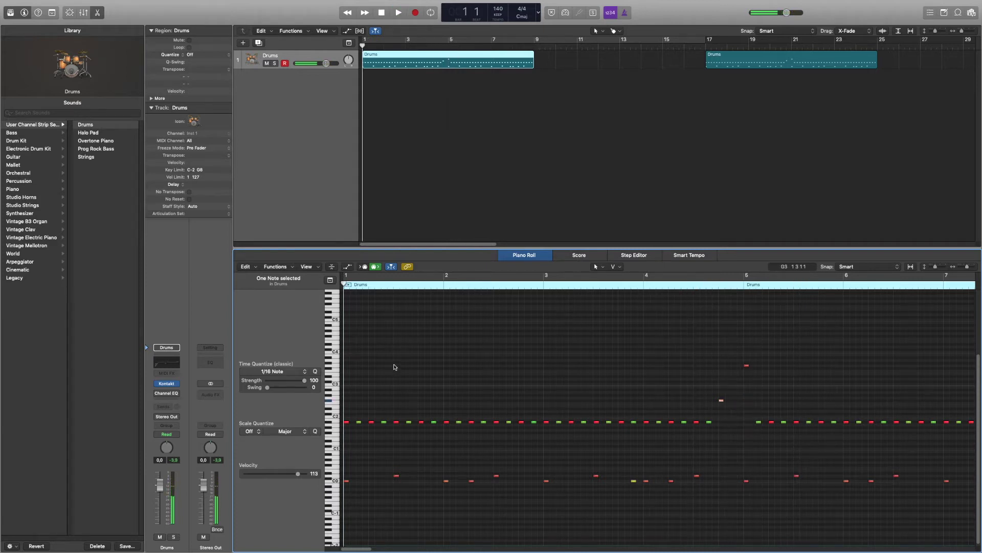
# Play the opening bars and raise the velocity of the hi-hat note on bar 2's first beat to 127
pyautogui.press('super+Right')
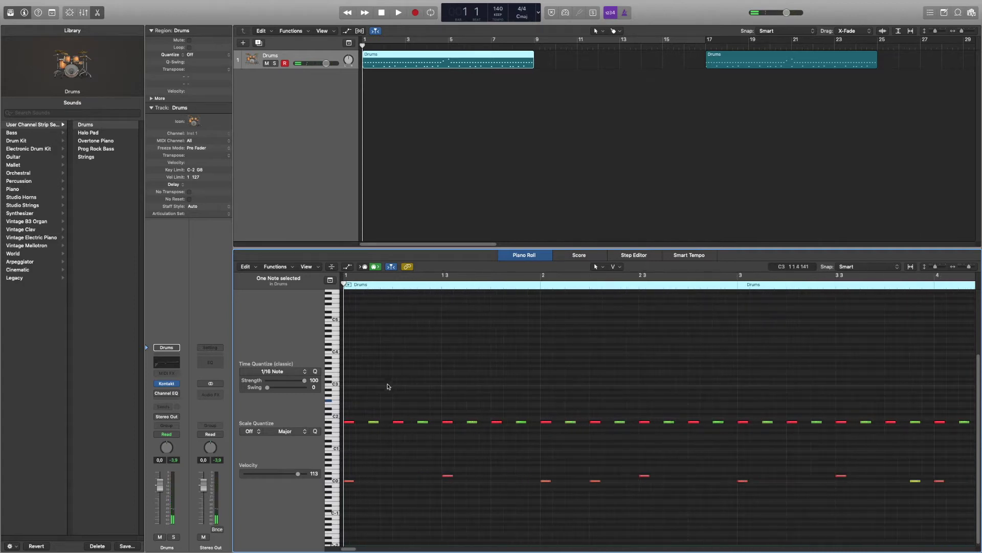
pyautogui.press('space')
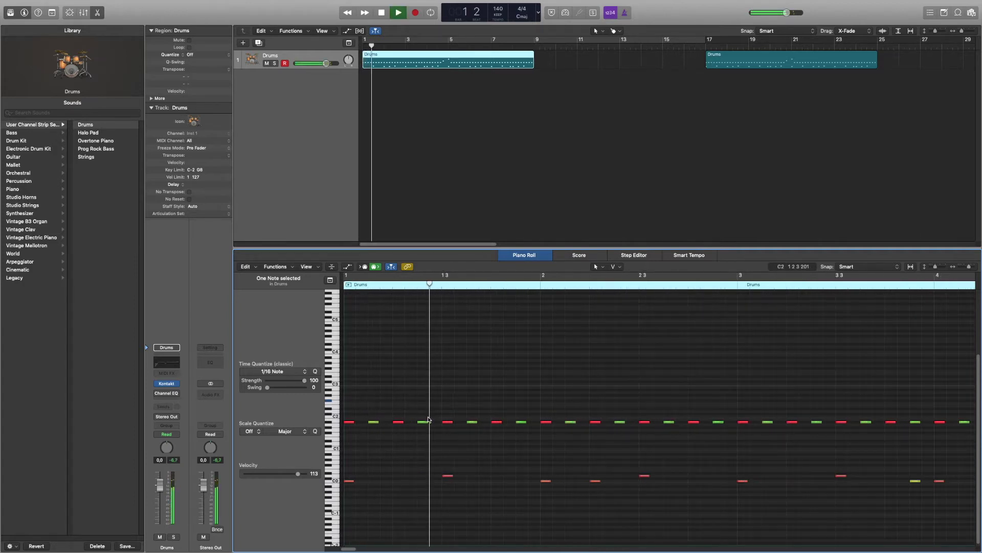
pyautogui.press('space')
pyautogui.click(538, 422)
pyautogui.press('space')
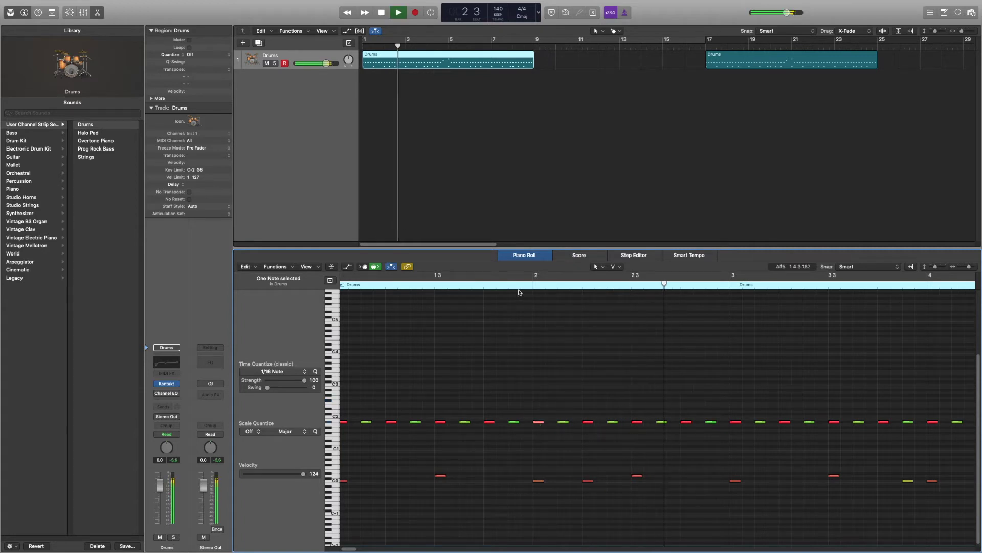
pyautogui.press('Return')
pyautogui.press('space')
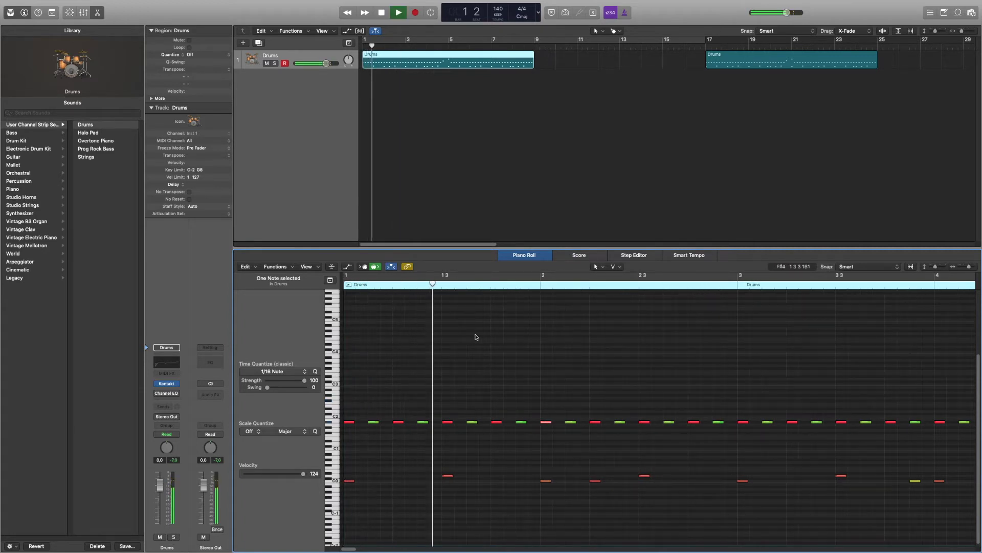
pyautogui.press('space')
pyautogui.click(533, 422)
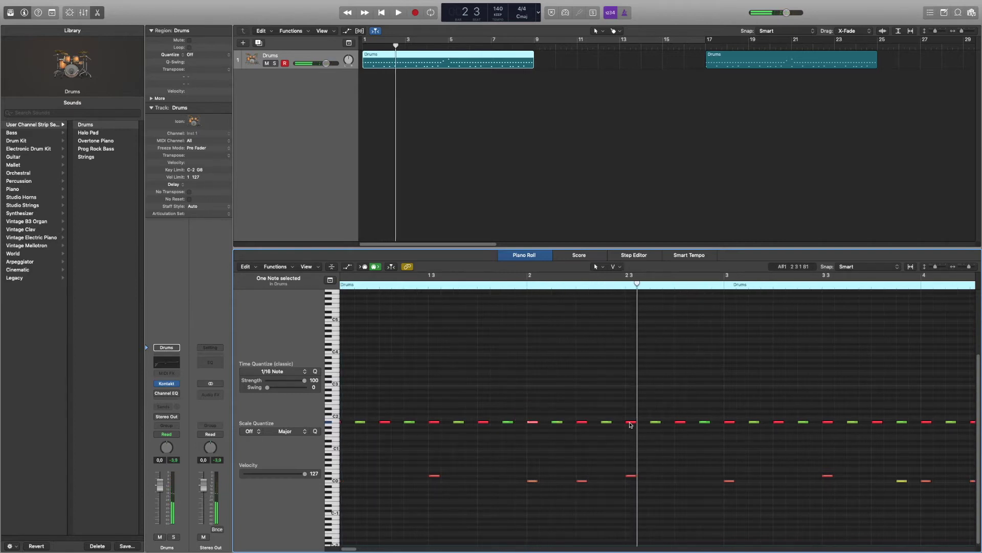
# Raise the velocity of the hi-hat note on beat 2 of bar 2 to 127 and play the pattern into bar 5
pyautogui.click(583, 422)
pyautogui.moveTo(526, 287); pyautogui.dragTo(510, 372)
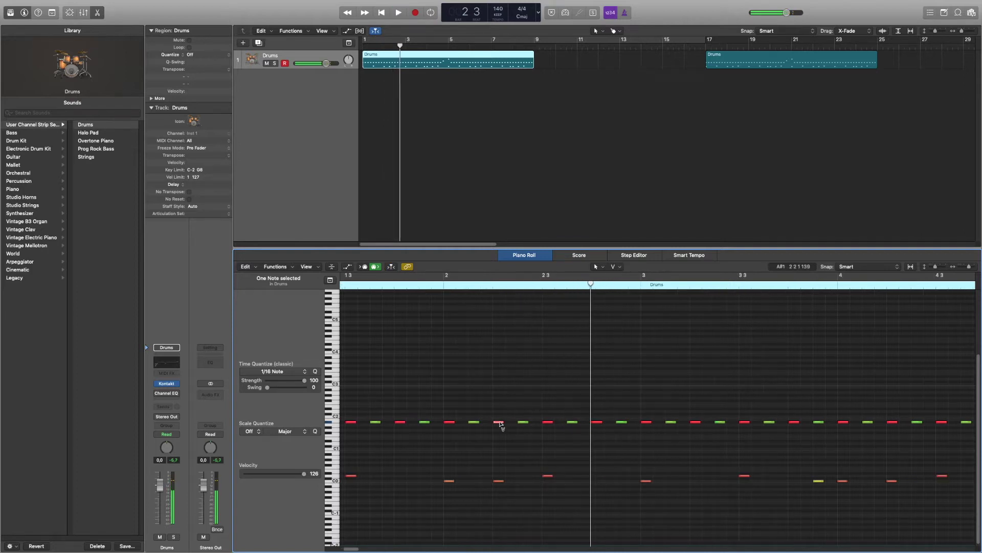
pyautogui.press('super+Left')
pyautogui.press('super+Left')
pyautogui.press('space')
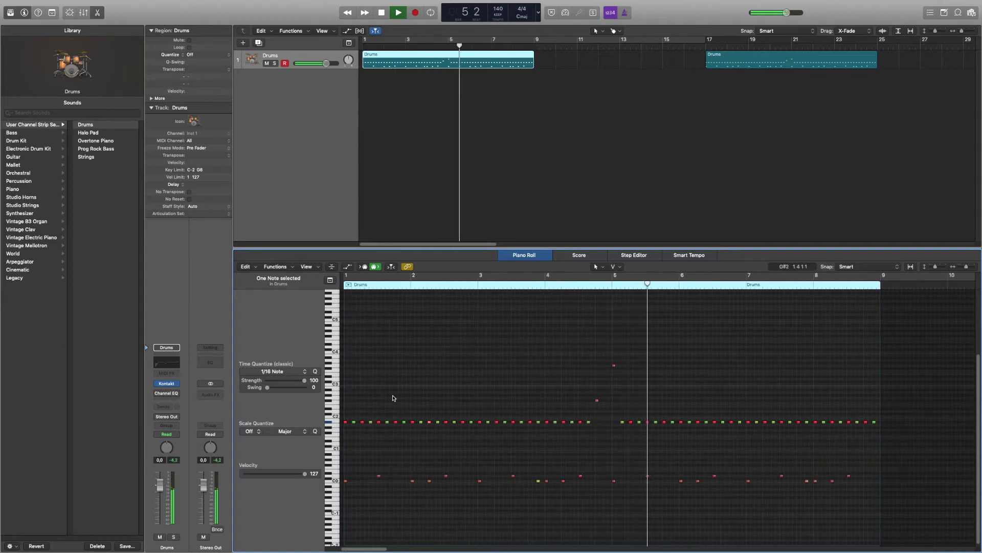
pyautogui.press('space')
# Nudge small groups of hi-hat and snare notes in bar 1 slightly ahead of the grid, by about 7 to 11 ticks
pyautogui.press('super+Right')
pyautogui.press('super+Right')
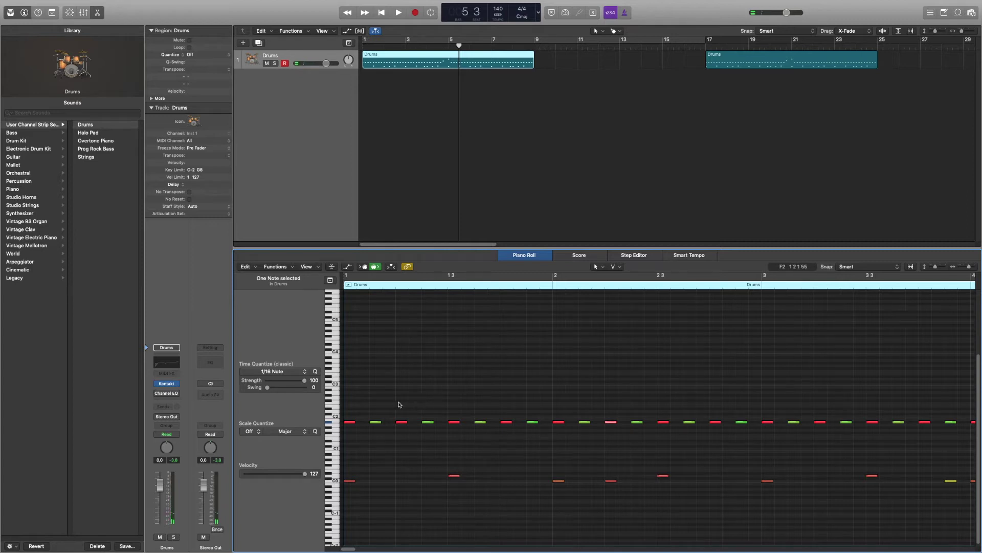
pyautogui.moveTo(399, 404); pyautogui.dragTo(449, 471)
pyautogui.moveTo(460, 489); pyautogui.dragTo(460, 487)
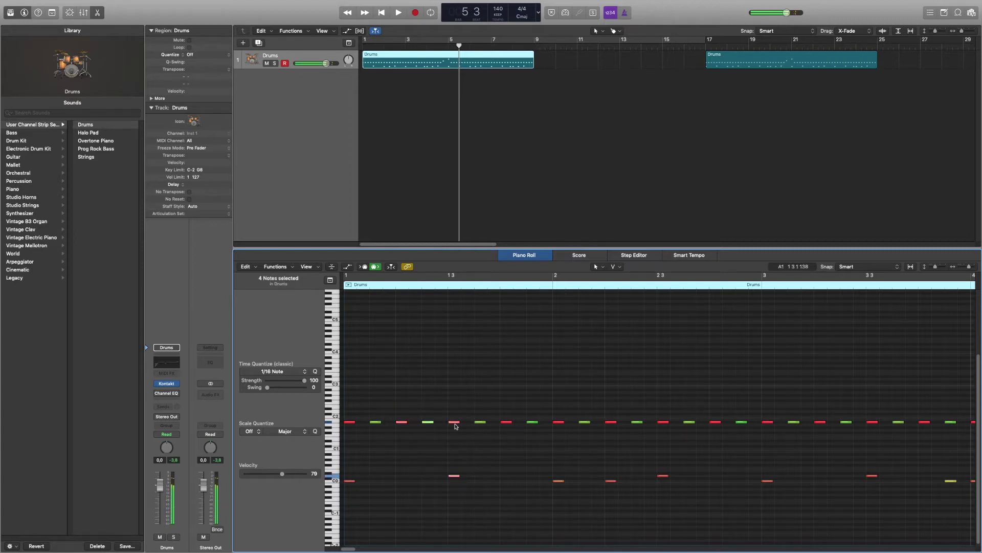
pyautogui.moveTo(455, 422); pyautogui.dragTo(455, 423)
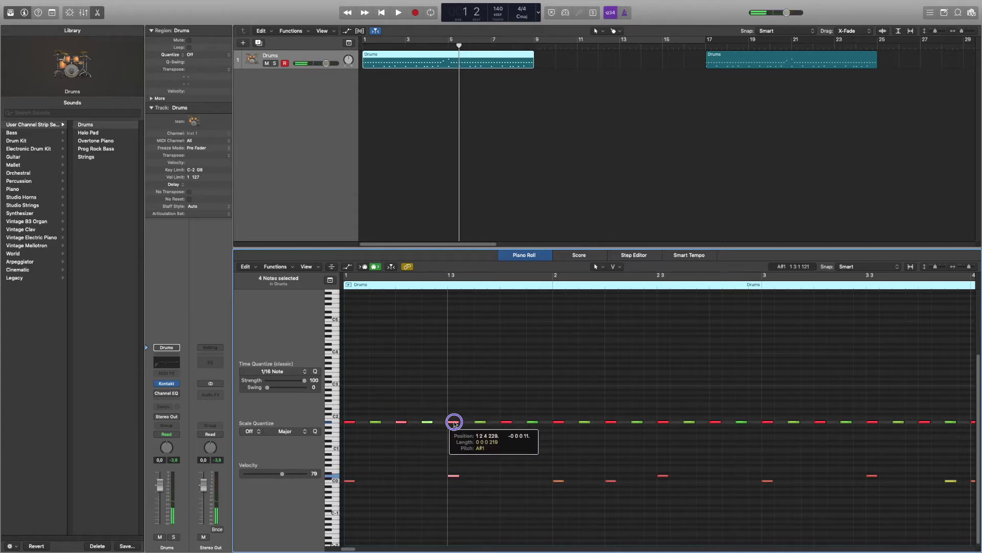
pyautogui.click(454, 423)
pyautogui.moveTo(521, 435); pyautogui.dragTo(537, 423)
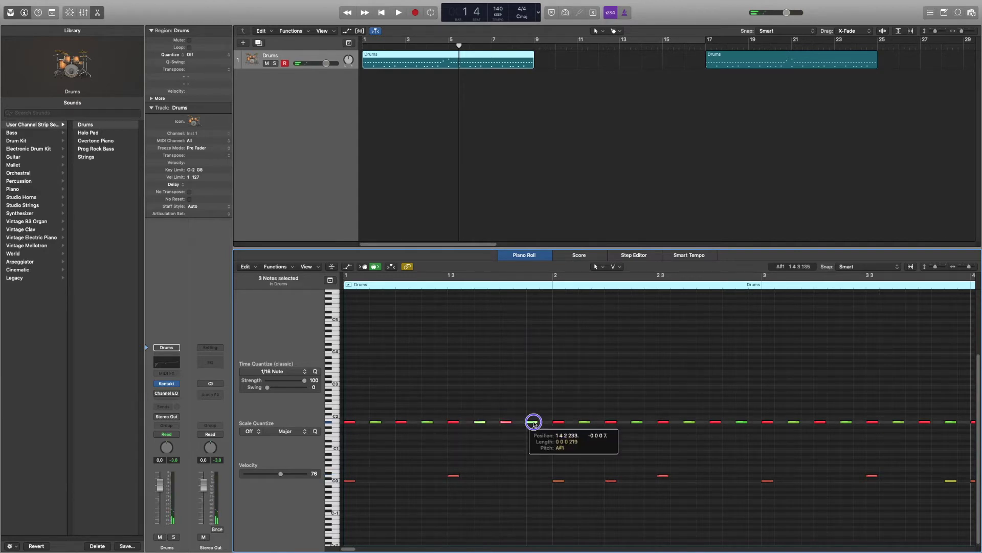
# Shift small groups of kick, snare and hi-hat notes in bar 2 slightly off the grid, moving the last pair about 4 ticks later
pyautogui.moveTo(548, 408); pyautogui.dragTo(566, 483)
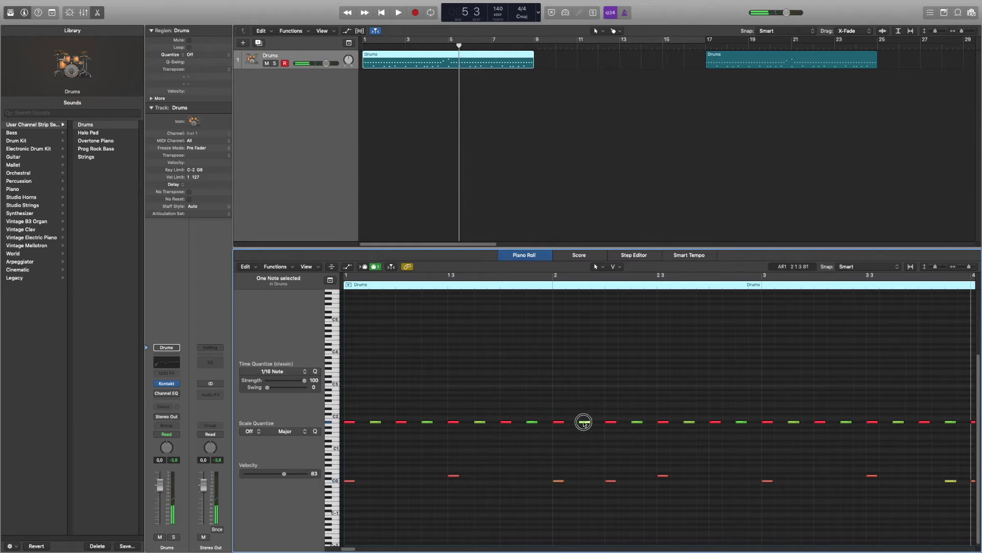
pyautogui.moveTo(604, 408); pyautogui.dragTo(734, 501)
pyautogui.click(611, 423)
pyautogui.moveTo(627, 409); pyautogui.dragTo(689, 484)
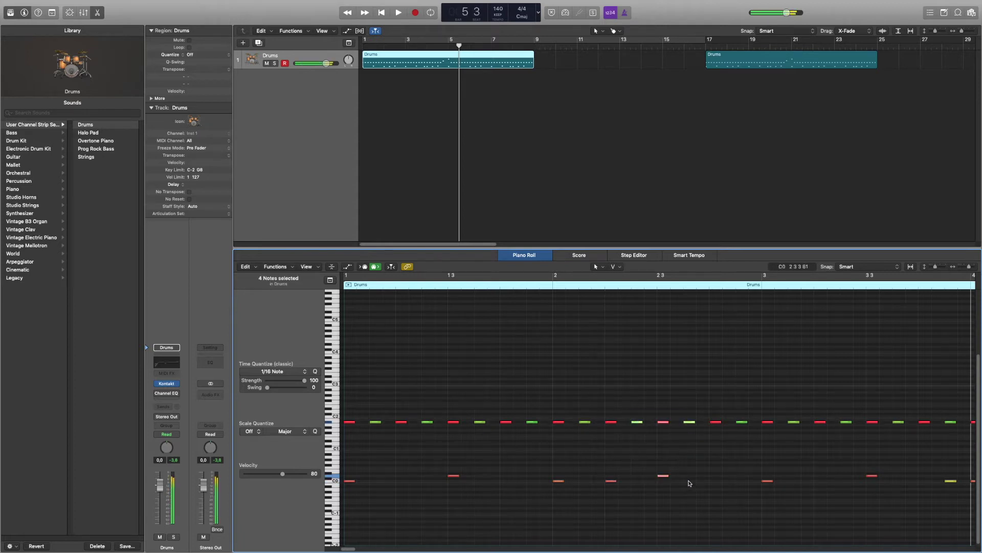
pyautogui.moveTo(668, 408); pyautogui.dragTo(724, 480)
pyautogui.click(691, 424)
pyautogui.moveTo(711, 408); pyautogui.dragTo(746, 443)
pyautogui.click(744, 424)
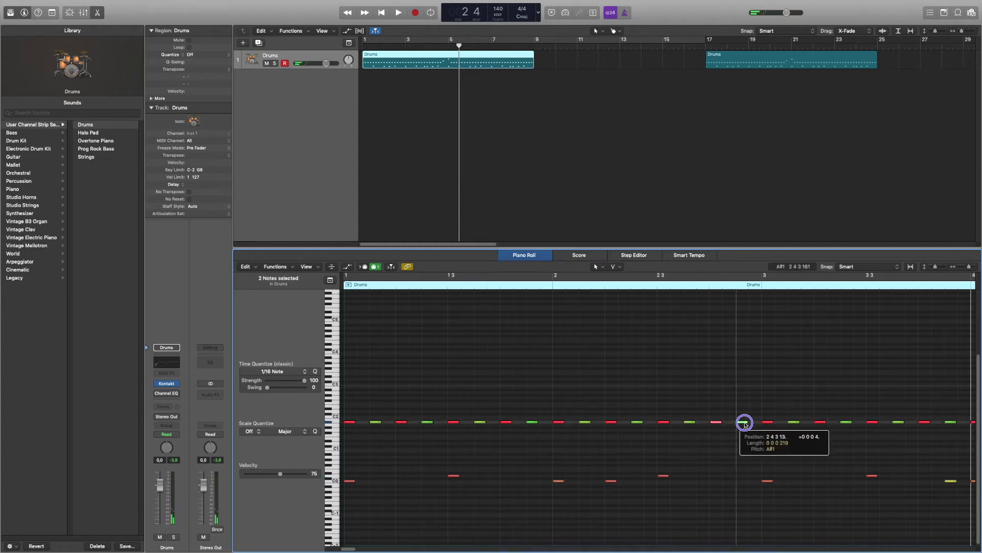
# Shift small groups of kick, snare and hi-hat notes in bar 3 slightly off the grid, using offsets of about 3 to 7 ticks
pyautogui.hscroll(5, 716, 435)
pyautogui.moveTo(561, 405); pyautogui.dragTo(636, 500)
pyautogui.click(600, 423)
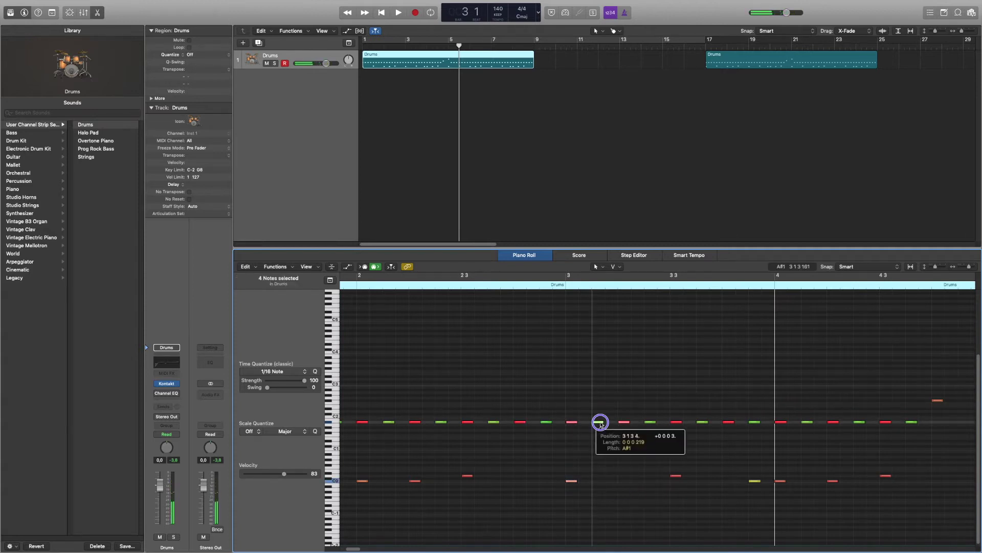
pyautogui.moveTo(650, 431); pyautogui.dragTo(699, 493)
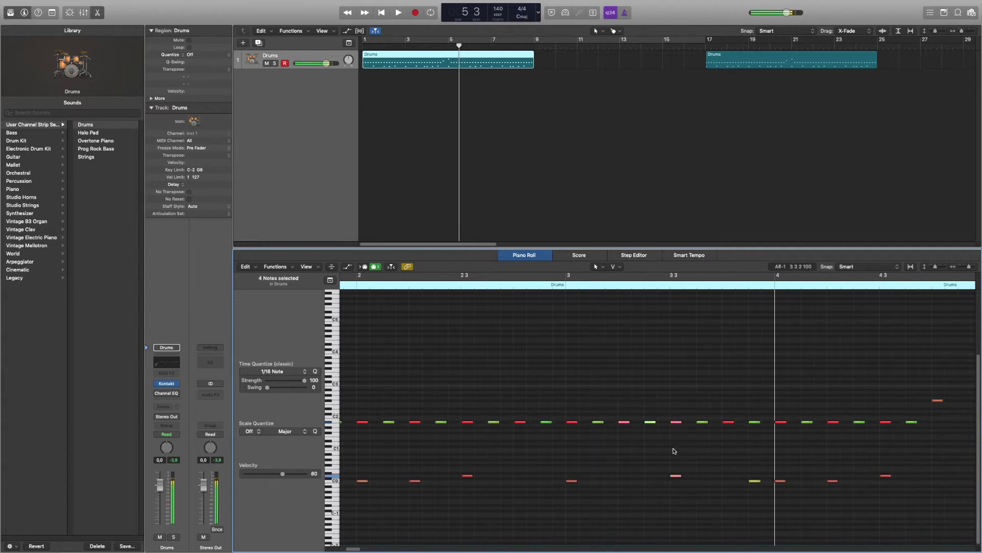
pyautogui.click(676, 422)
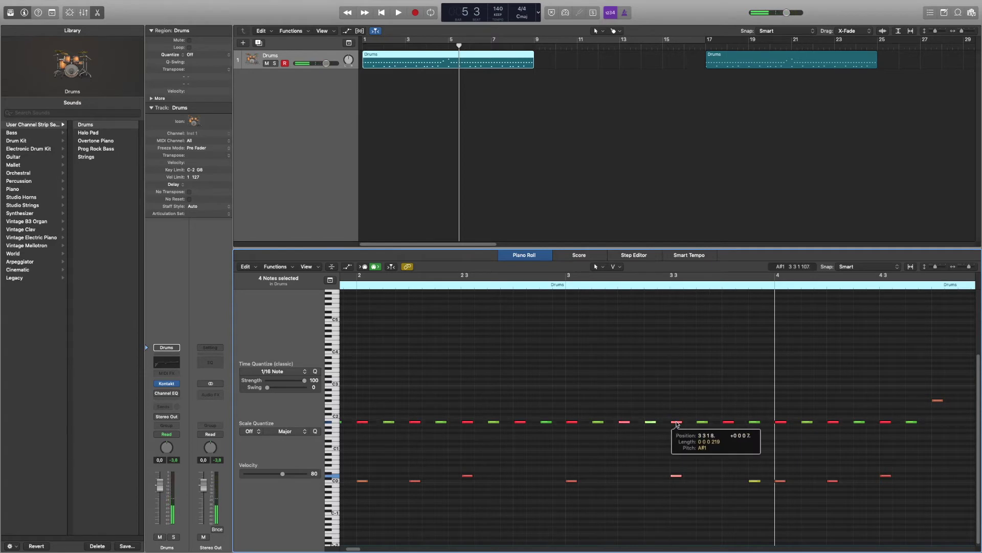
pyautogui.moveTo(693, 409); pyautogui.dragTo(762, 494)
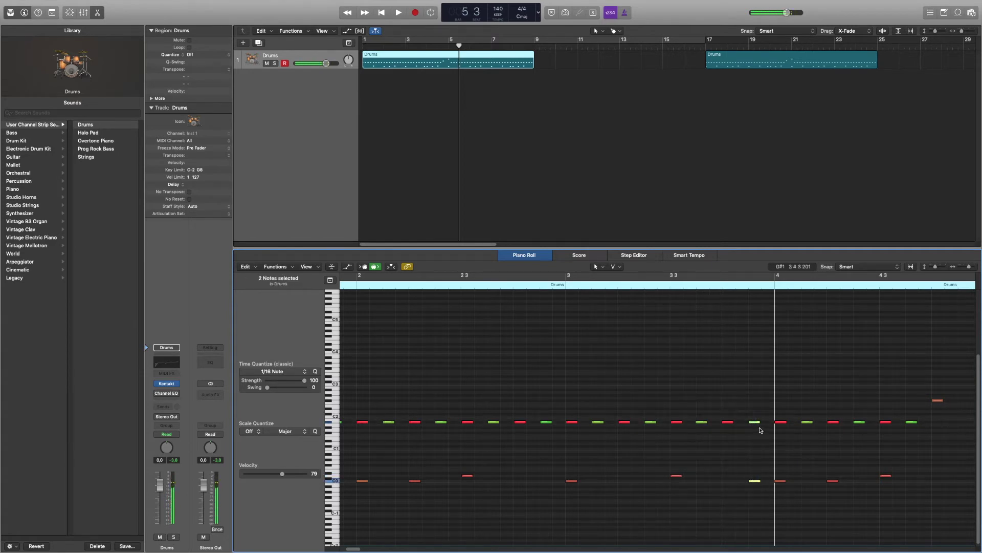
pyautogui.click(755, 422)
# Nudge the kick, snare and hi-hat groups in the first three beats of bar 4 off the grid, using offsets around 4 ticks
pyautogui.moveTo(765, 413); pyautogui.dragTo(784, 483)
pyautogui.click(781, 422)
pyautogui.hscroll(5, 757, 432)
pyautogui.moveTo(666, 408); pyautogui.dragTo(719, 488)
pyautogui.click(675, 423)
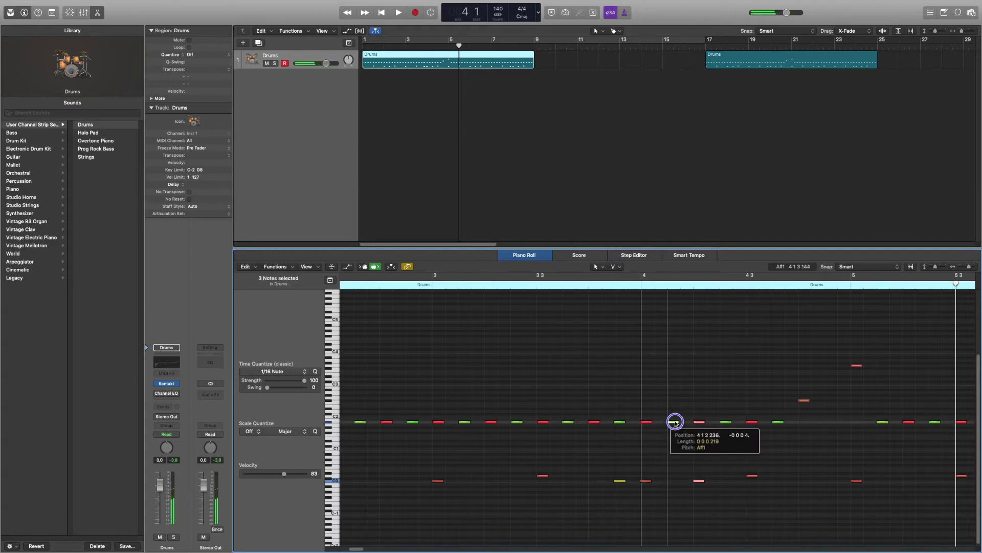
pyautogui.moveTo(711, 409); pyautogui.dragTo(767, 496)
pyautogui.click(750, 423)
# Shift the last hi-hat of bar 4 and the F♯2 note after it slightly off the grid
pyautogui.moveTo(764, 413); pyautogui.dragTo(786, 438)
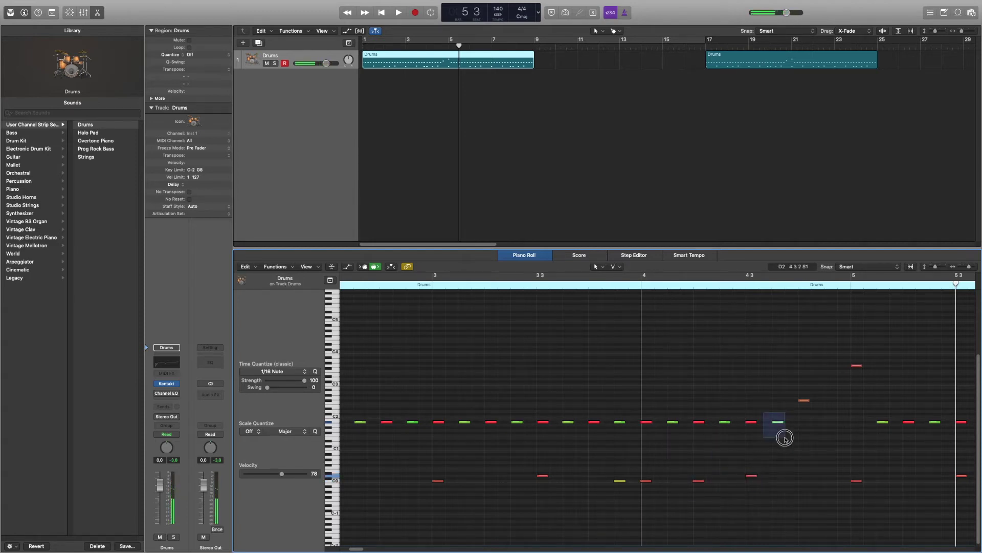
pyautogui.rightClick(806, 401)
pyautogui.press('Escape')
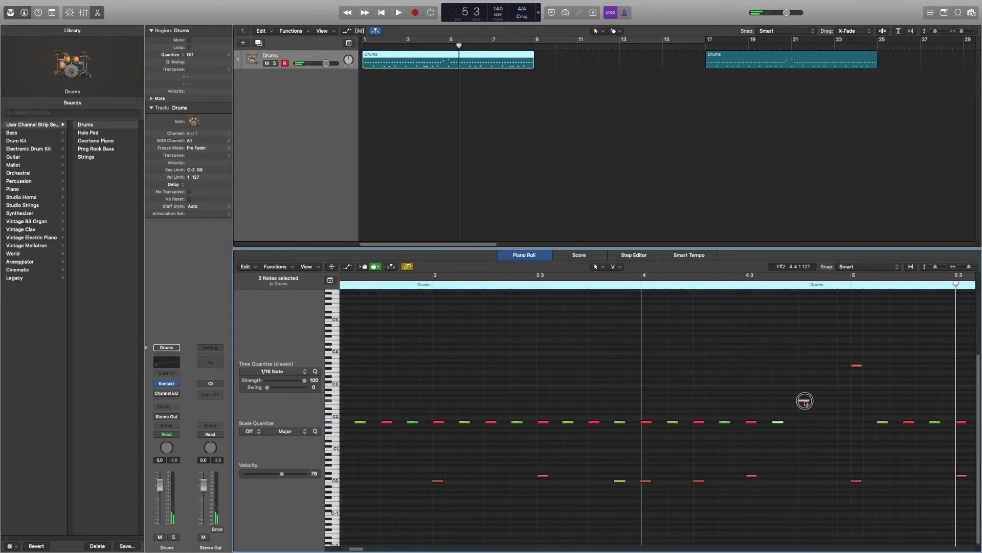
pyautogui.click(805, 401)
pyautogui.moveTo(804, 401); pyautogui.dragTo(806, 404)
# Nudge the downbeat hits and the following hi-hat and snare groups in bar 5 off the grid, using offsets around 4 ticks
pyautogui.hscroll(3, 806, 403)
pyautogui.moveTo(762, 339); pyautogui.dragTo(839, 516)
pyautogui.moveTo(814, 423); pyautogui.dragTo(807, 422)
pyautogui.hscroll(3, 793, 425)
pyautogui.moveTo(753, 391); pyautogui.dragTo(798, 486)
pyautogui.hscroll(3, 796, 463)
pyautogui.moveTo(695, 405); pyautogui.dragTo(740, 486)
pyautogui.click(730, 421)
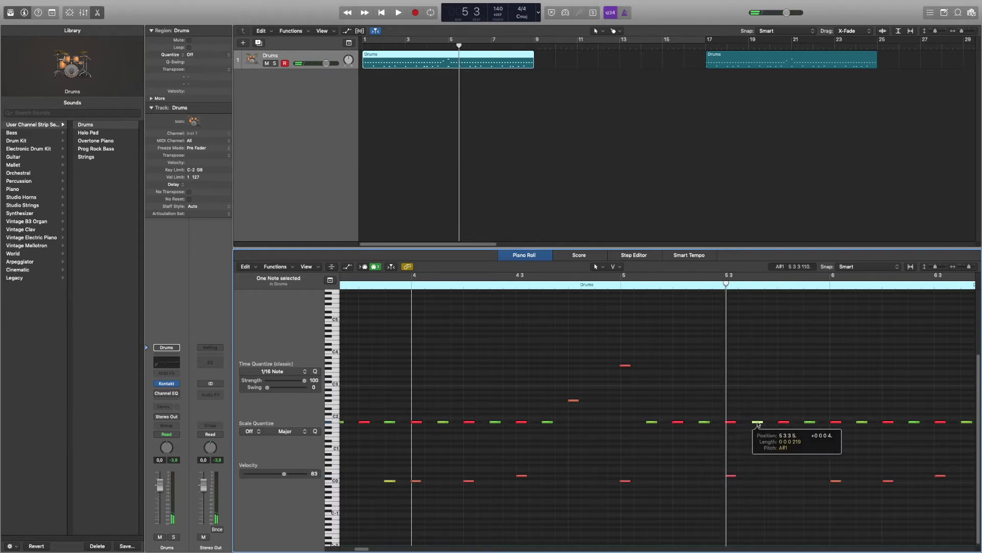
pyautogui.hscroll(1, 761, 428)
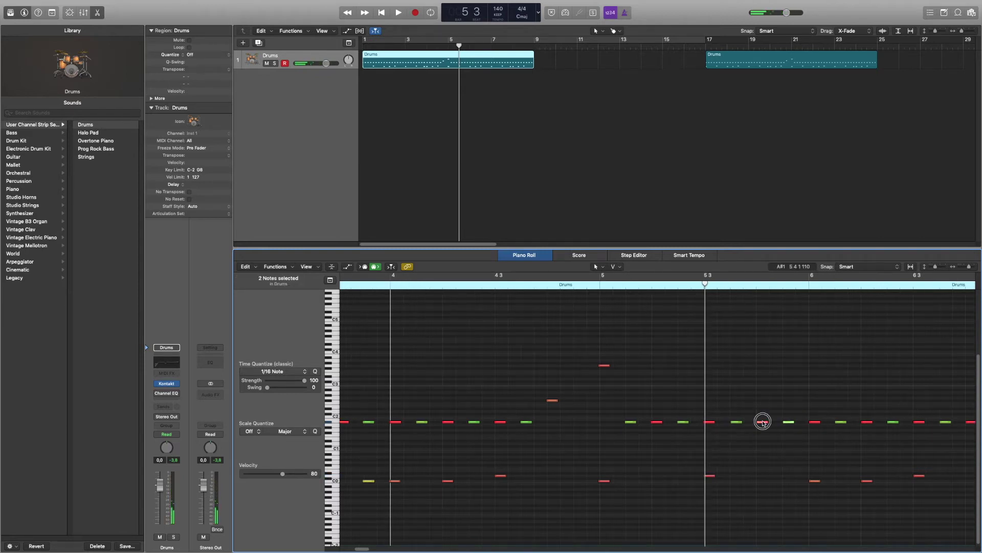
pyautogui.click(763, 423)
pyautogui.hscroll(4, 761, 418)
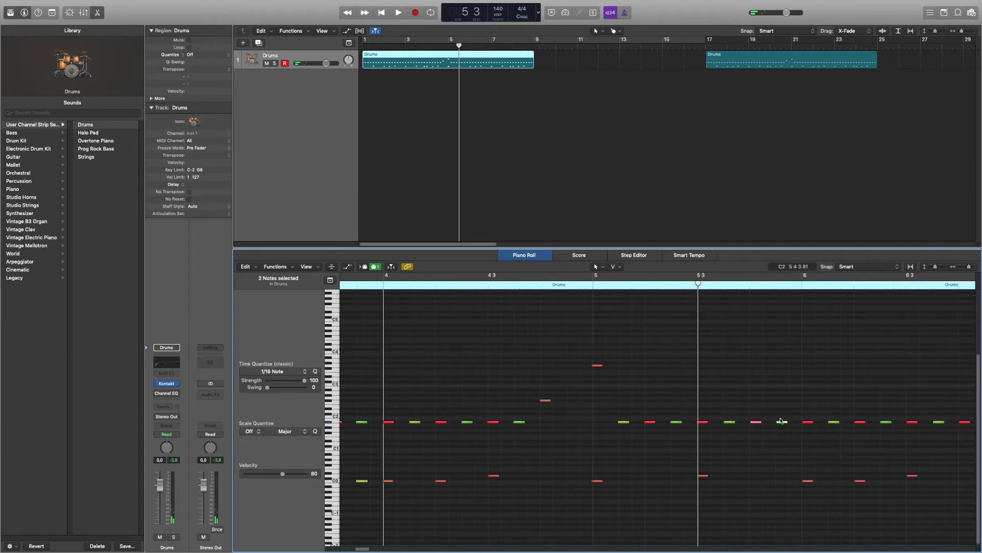
# Shift the kick and hi-hat notes in the first two beats of bar 6 off the grid, moving the last hi-hat about 11 ticks later
pyautogui.hscroll(3, 760, 415)
pyautogui.moveTo(692, 404); pyautogui.dragTo(805, 499)
pyautogui.click(689, 422)
pyautogui.moveTo(708, 403); pyautogui.dragTo(753, 493)
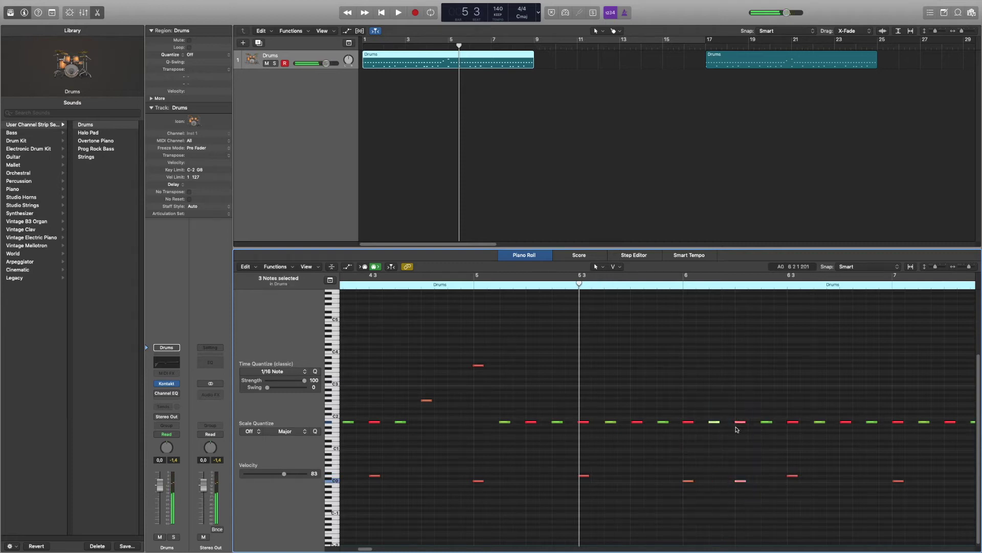
pyautogui.click(742, 422)
pyautogui.hscroll(5, 755, 438)
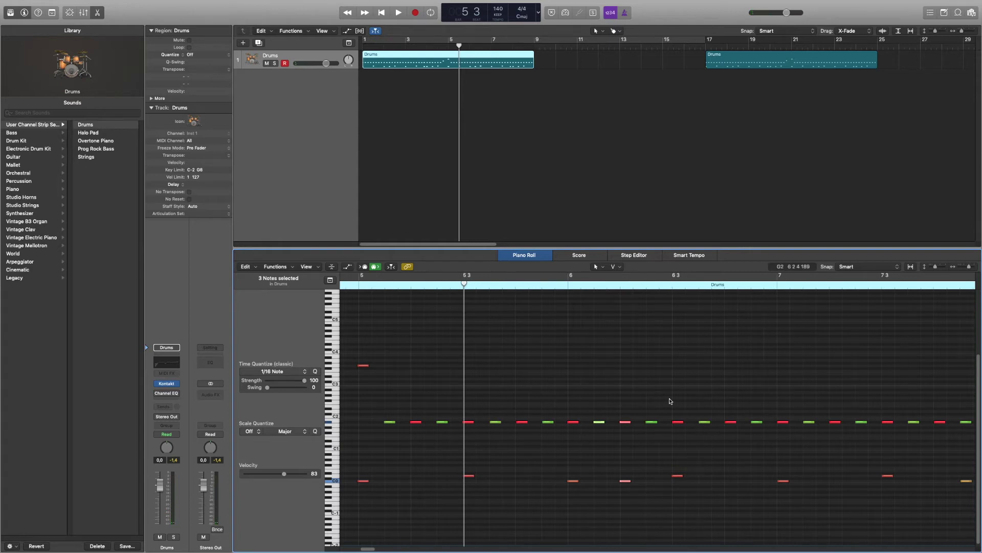
pyautogui.click(651, 422)
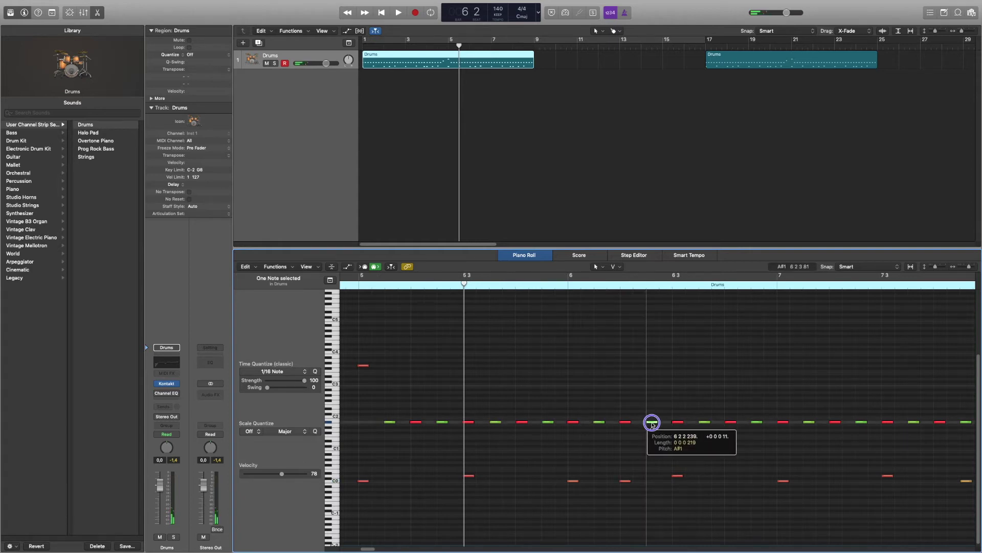
# Nudge small groups of kick, snare and hi-hat notes from late bar 6 through bar 7 slightly off the grid
pyautogui.hscroll(2, 671, 414)
pyautogui.moveTo(661, 409); pyautogui.dragTo(797, 492)
pyautogui.click(721, 422)
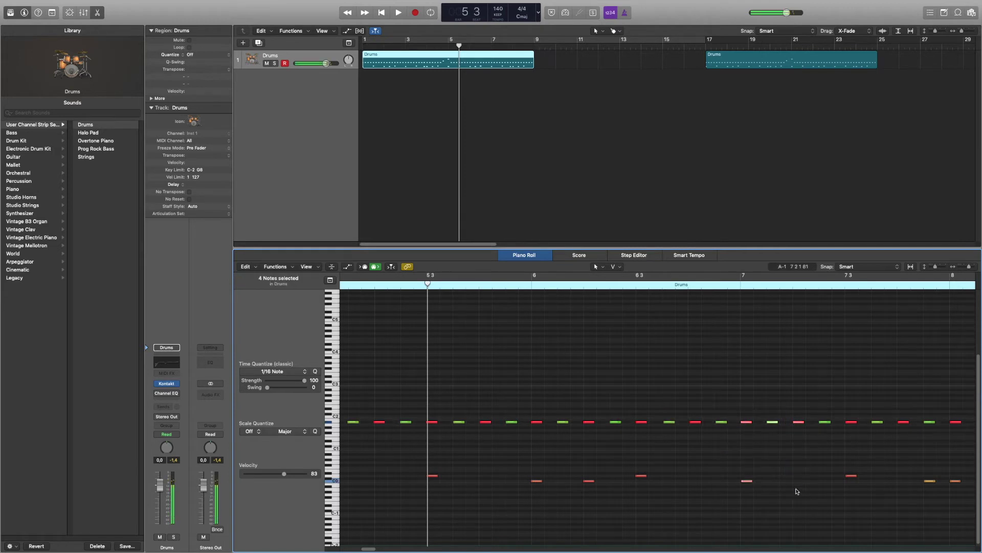
pyautogui.hscroll(8, 775, 428)
pyautogui.moveTo(676, 408); pyautogui.dragTo(766, 506)
pyautogui.click(759, 423)
# Shift the kick, snare and hi-hat groups from the start of bar 8 to its final hi-hat off the grid by up to about 14 ticks
pyautogui.moveTo(774, 404); pyautogui.dragTo(849, 517)
pyautogui.click(811, 423)
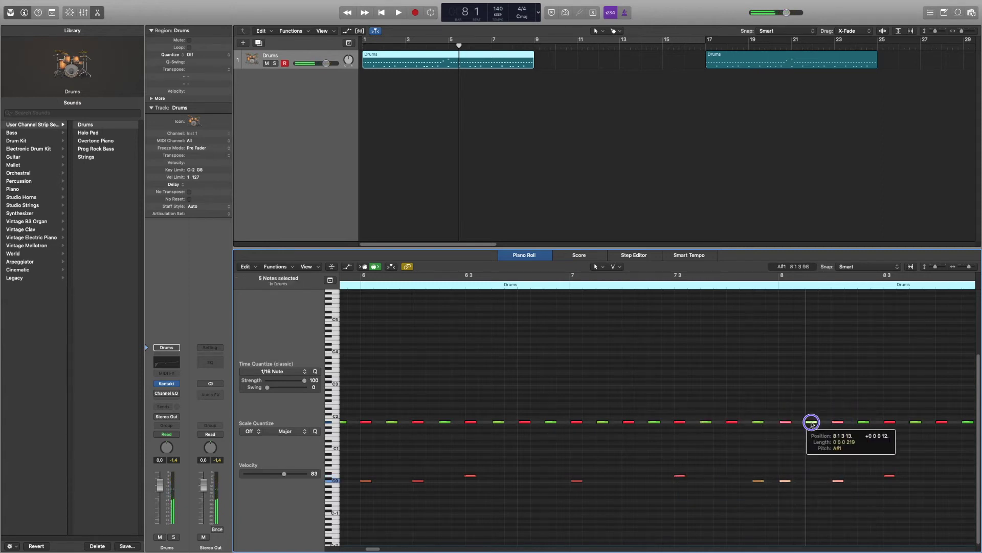
pyautogui.hscroll(9, 811, 432)
pyautogui.moveTo(672, 407); pyautogui.dragTo(714, 492)
pyautogui.click(705, 422)
pyautogui.moveTo(724, 407); pyautogui.dragTo(747, 432)
pyautogui.click(757, 422)
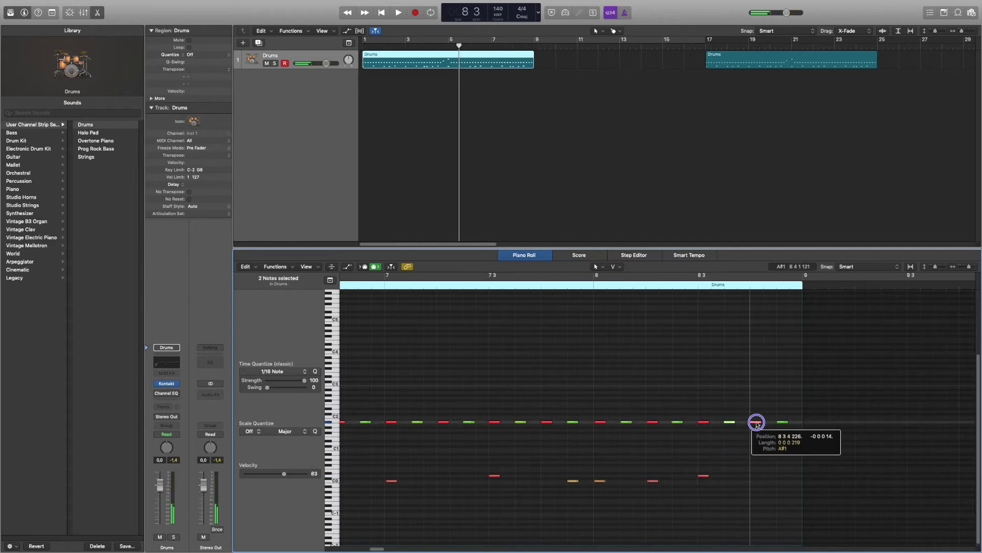
pyautogui.click(785, 423)
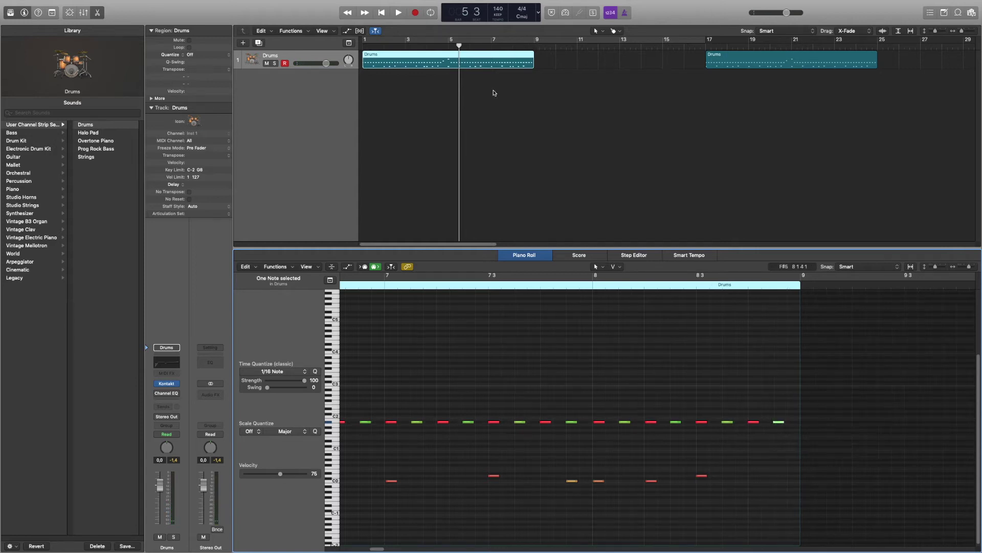
# Select all eight snare hits, set their velocity to 119, and play the pattern from the start
pyautogui.press('space')
pyautogui.click(336, 478)
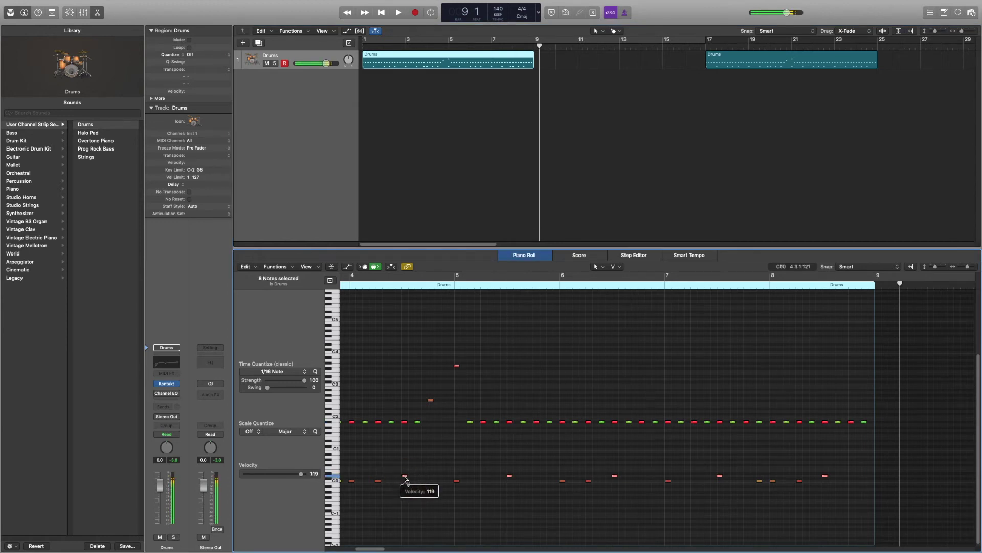
pyautogui.press('Return')
pyautogui.press('space')
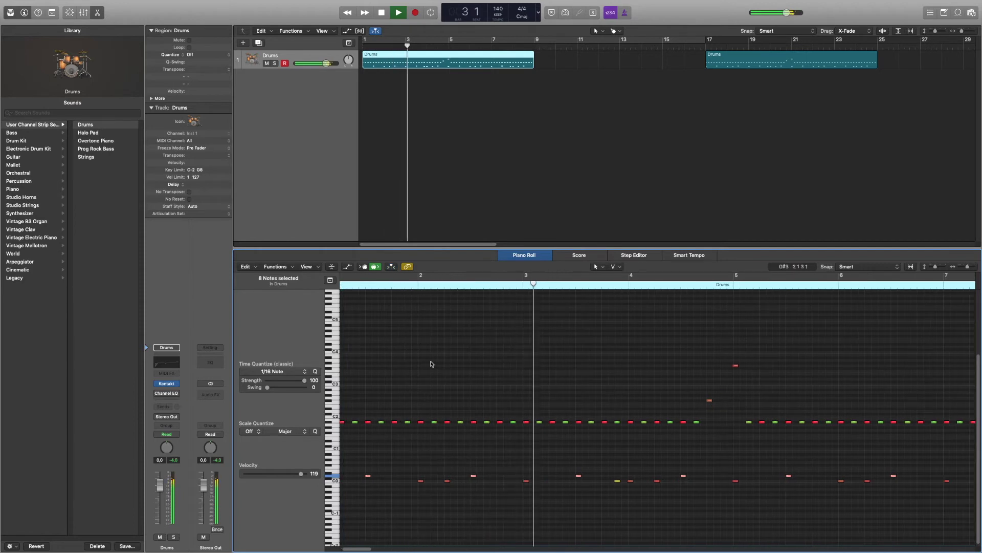
pyautogui.click(450, 366)
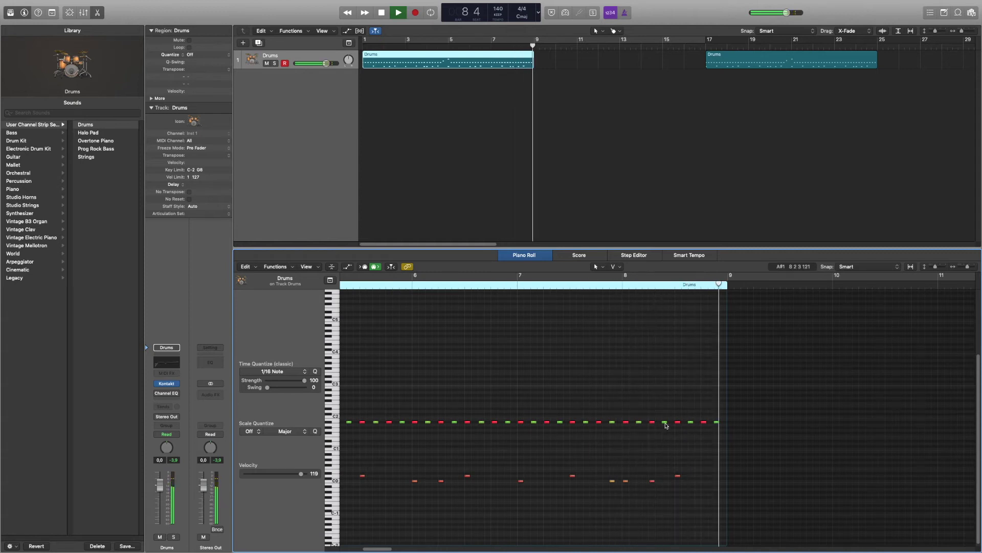
# Vary the velocity of single off-beat hi-hats in bars 7 and 8, using values of 66 and 69
pyautogui.click(565, 287)
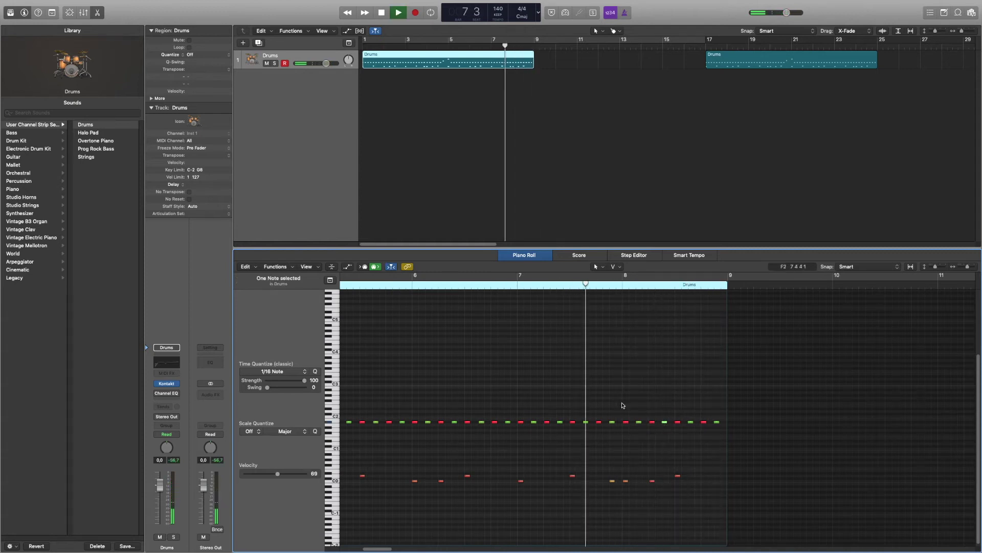
pyautogui.click(612, 423)
pyautogui.doubleClick(519, 286)
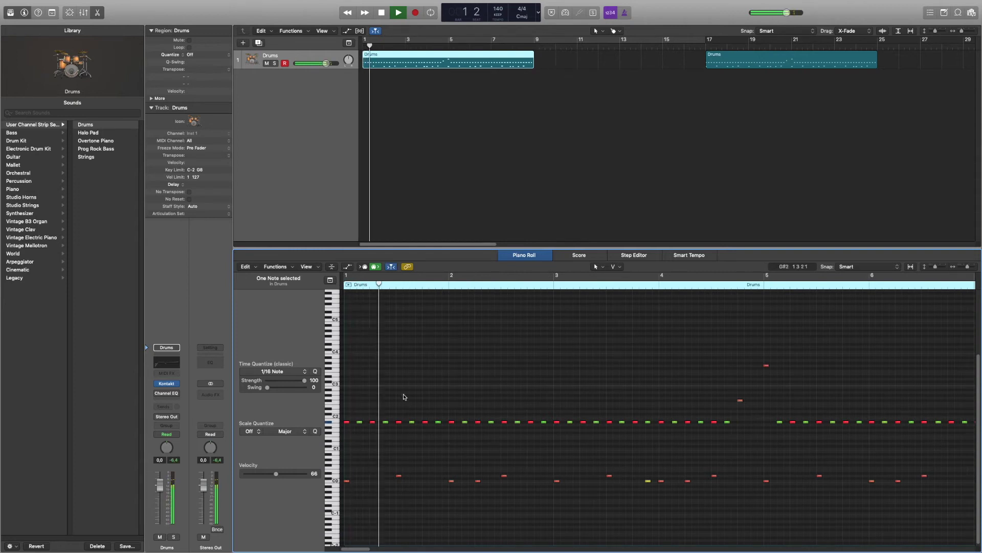
# Set the velocity of an off-beat hi-hat in bar 1 to 72 and one in bar 2 to 70, playing back between edits
pyautogui.press('space')
pyautogui.press('space')
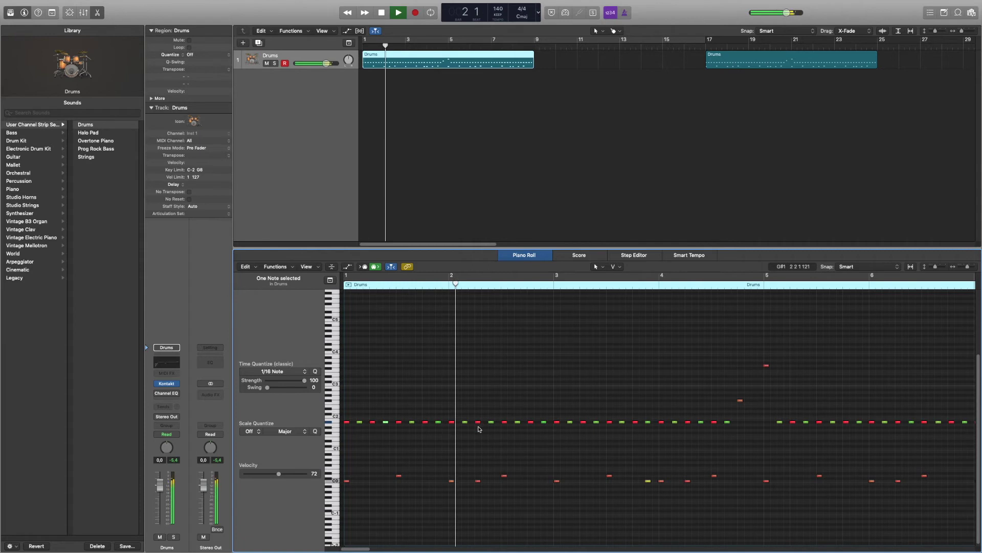
pyautogui.press('space')
pyautogui.click(450, 279)
pyautogui.press('space')
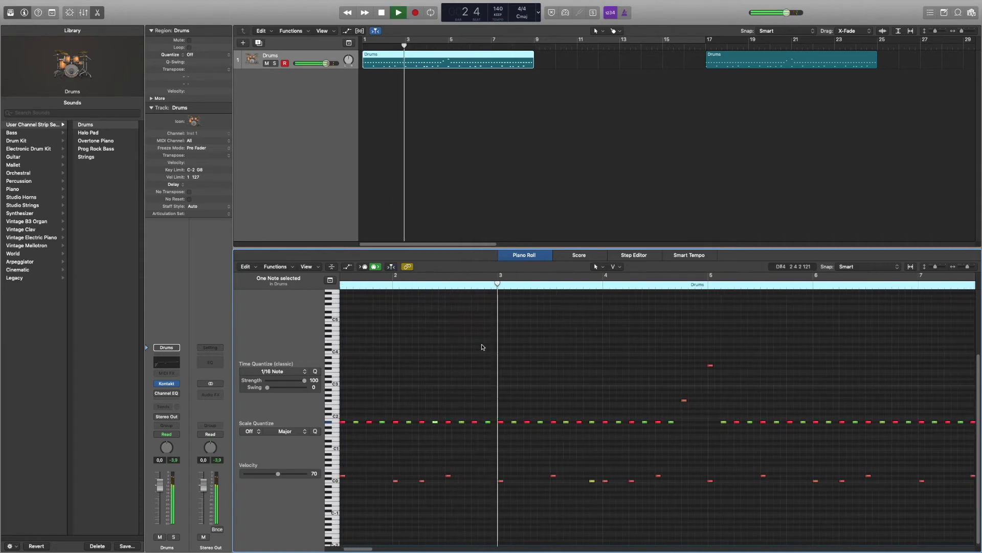
pyautogui.press('space')
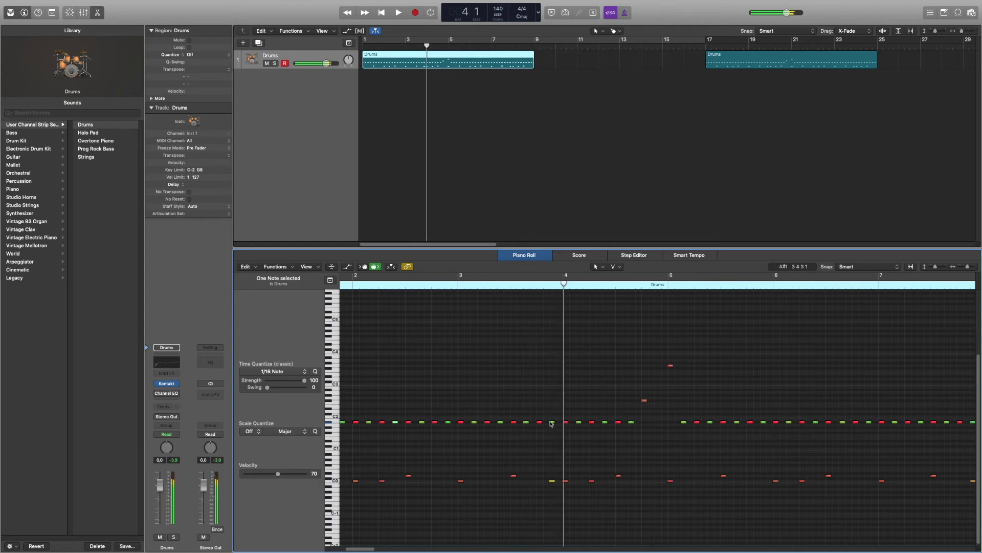
# Adjust the velocity of the last hi-hat in bar 3 and set the off-beat hi-hat in beat 2 of bar 4 to 67
pyautogui.press('space')
pyautogui.press('space')
pyautogui.click(545, 433)
pyautogui.click(500, 287)
pyautogui.press('space')
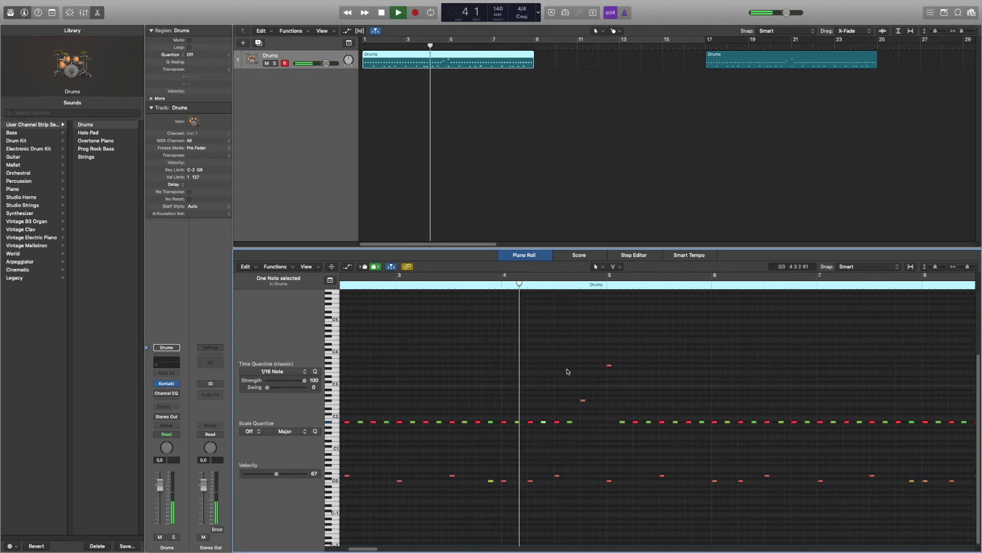
# Vary off-beat hi-hat velocities from bar 5 to bar 8, using 59 for bar 5's first hi-hat and 62 in beat 2 of bar 8
pyautogui.press('space')
pyautogui.click(421, 287)
pyautogui.press('space')
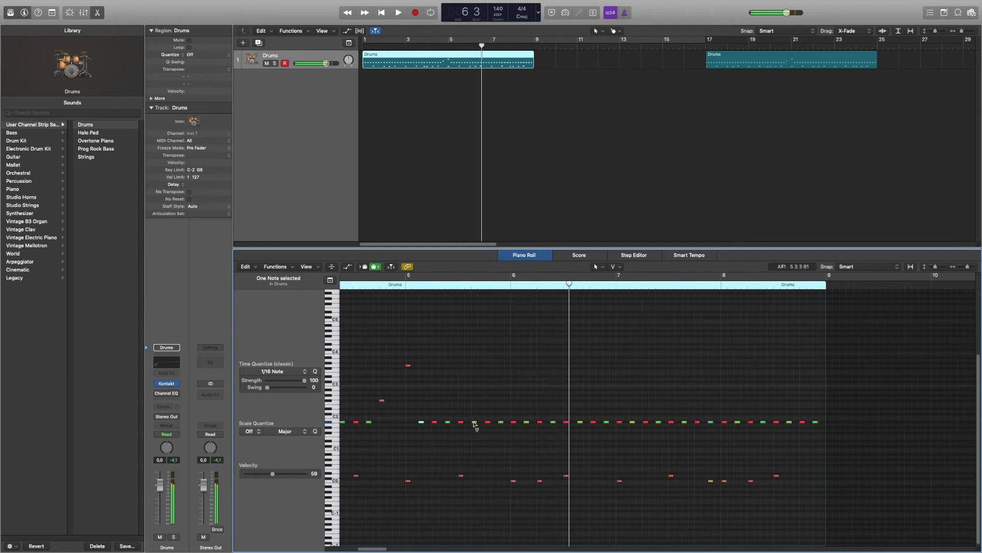
pyautogui.moveTo(474, 430); pyautogui.dragTo(473, 439)
pyautogui.press('space')
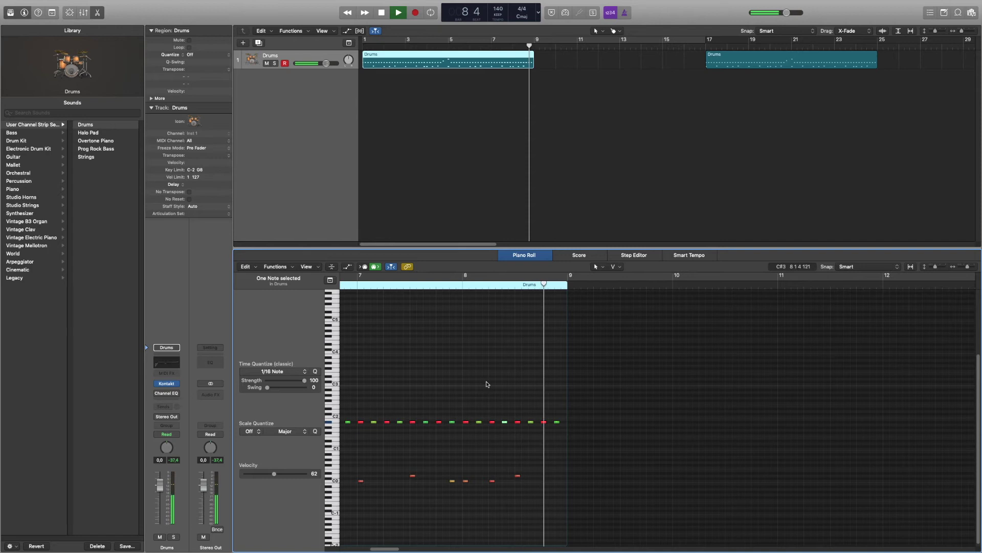
# Play the unedited drum region at bar 17 and the humanized region at bar 1 to compare them
pyautogui.click(706, 47)
pyautogui.press('space')
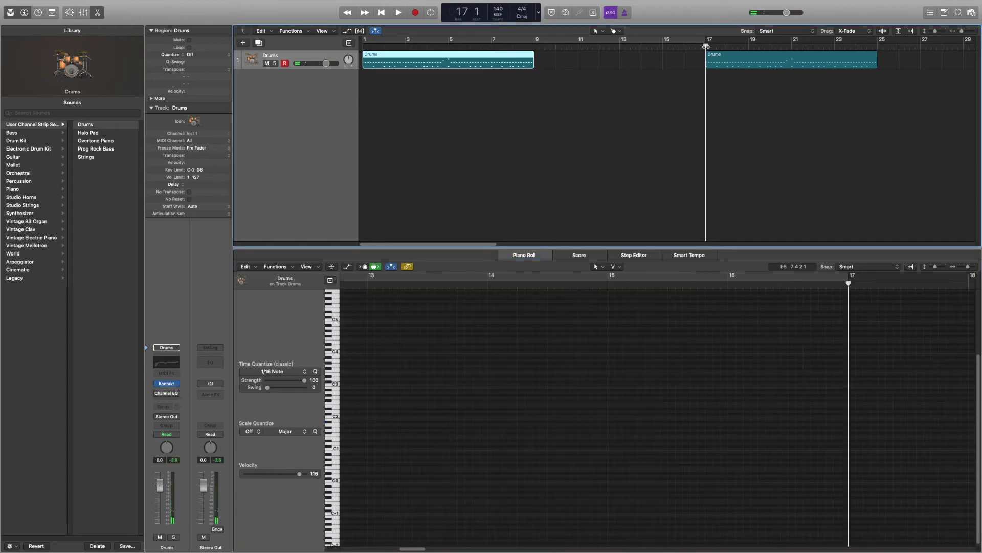
pyautogui.scroll(-3, 662, 90)
pyautogui.click(602, 62)
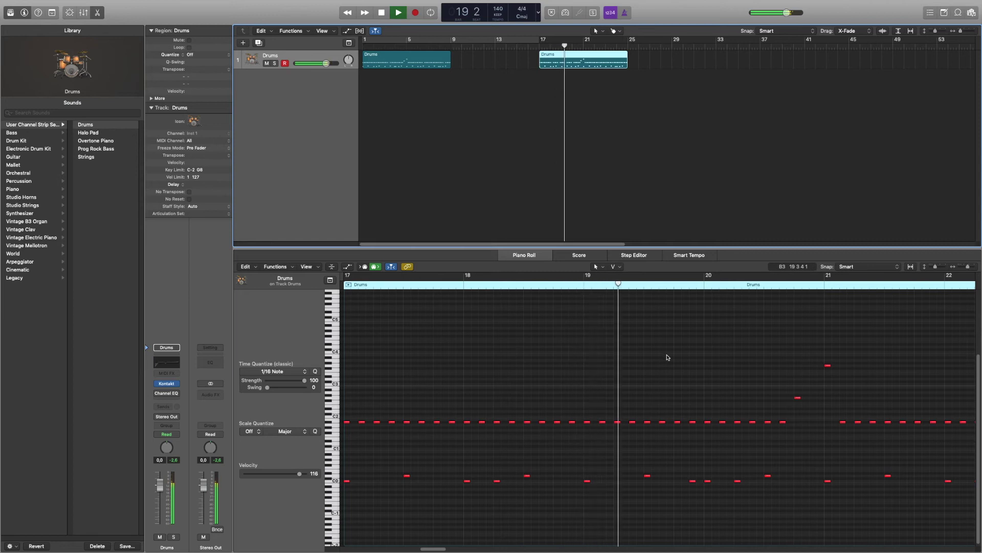
pyautogui.scroll(-2, 615, 391)
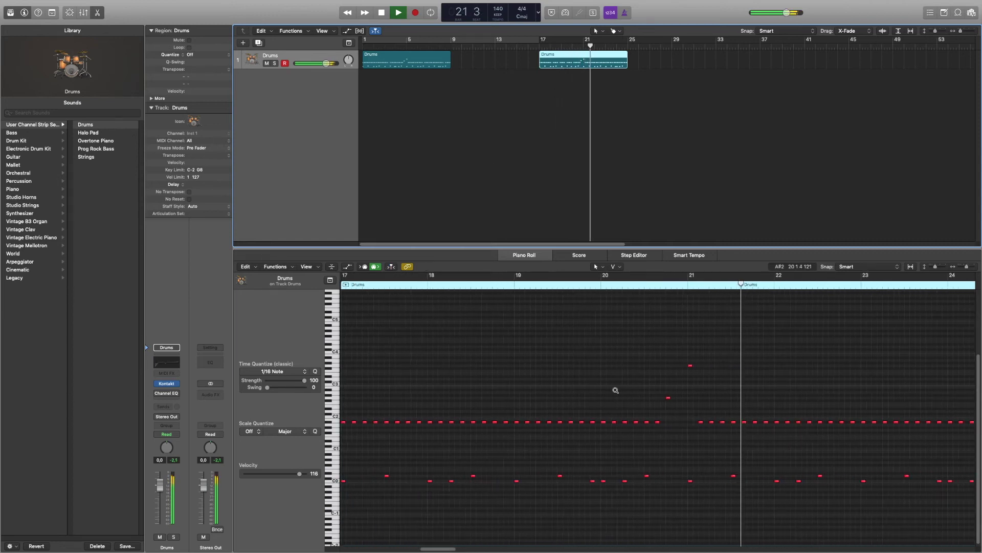
pyautogui.scroll(-2, 614, 391)
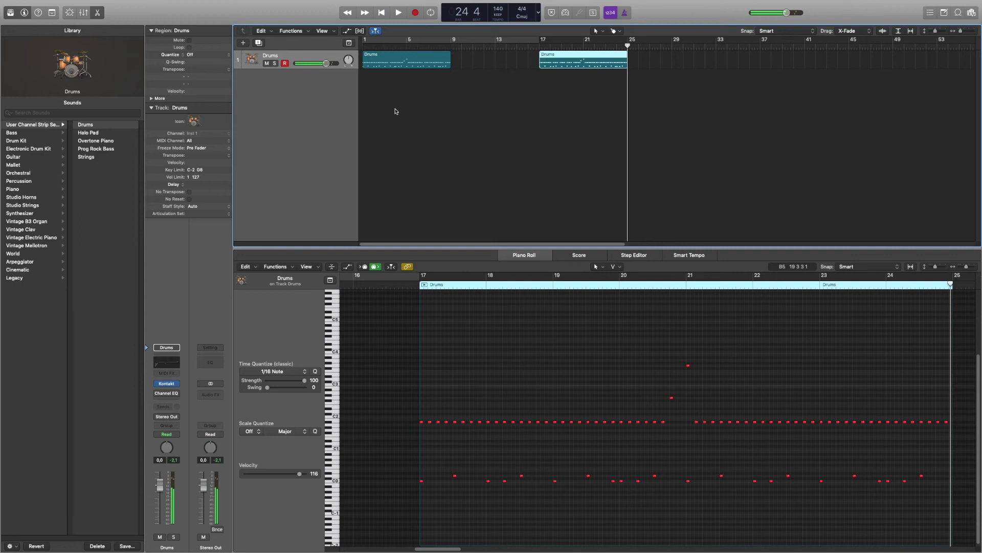
pyautogui.press('space')
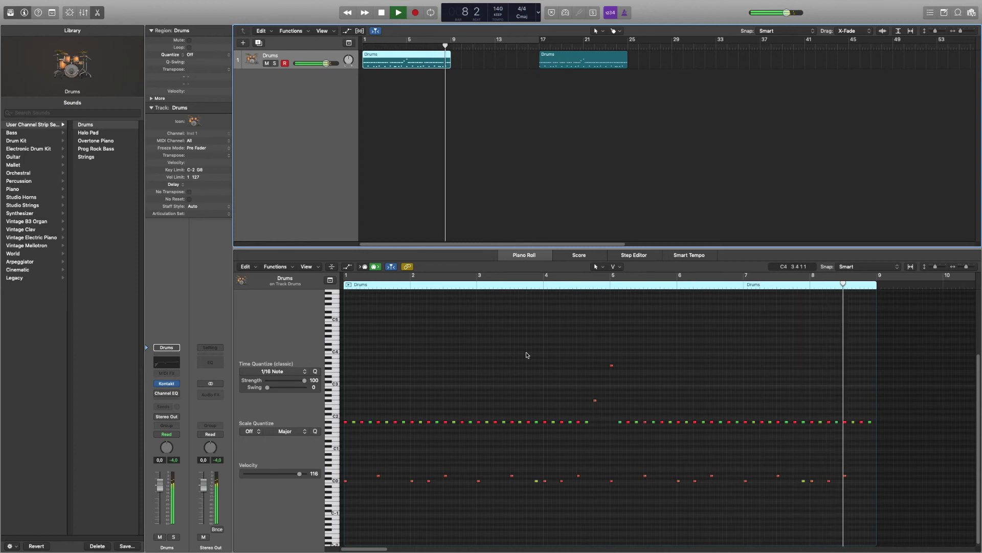
pyautogui.press('space')
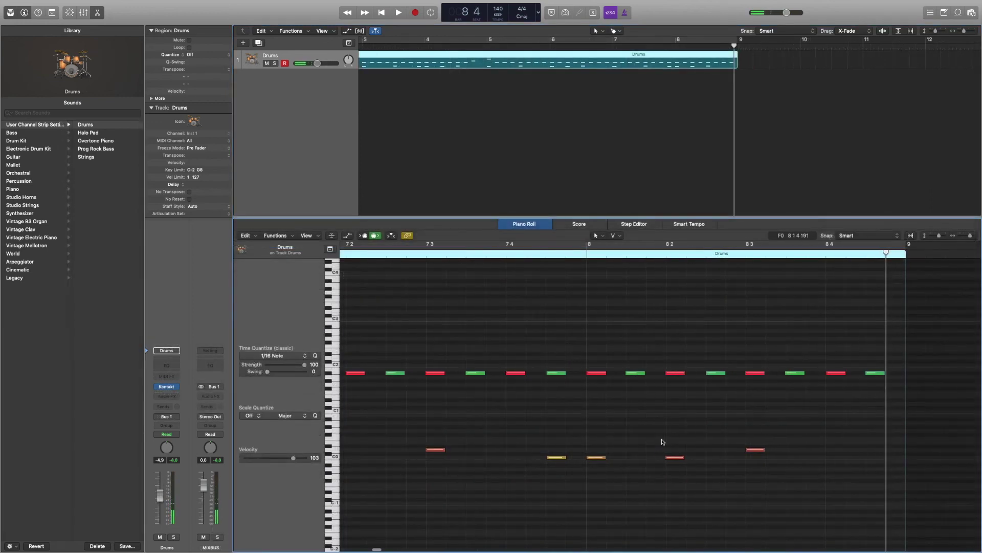
# Build a fill in bar 8 by adding a kick late in beat 2, a snare late in beat 3 and two tom hits in beat 4
pyautogui.click(351, 256)
pyautogui.press('space')
pyautogui.press('space')
pyautogui.moveTo(675, 457); pyautogui.dragTo(877, 406)
pyautogui.moveTo(784, 404); pyautogui.dragTo(895, 482)
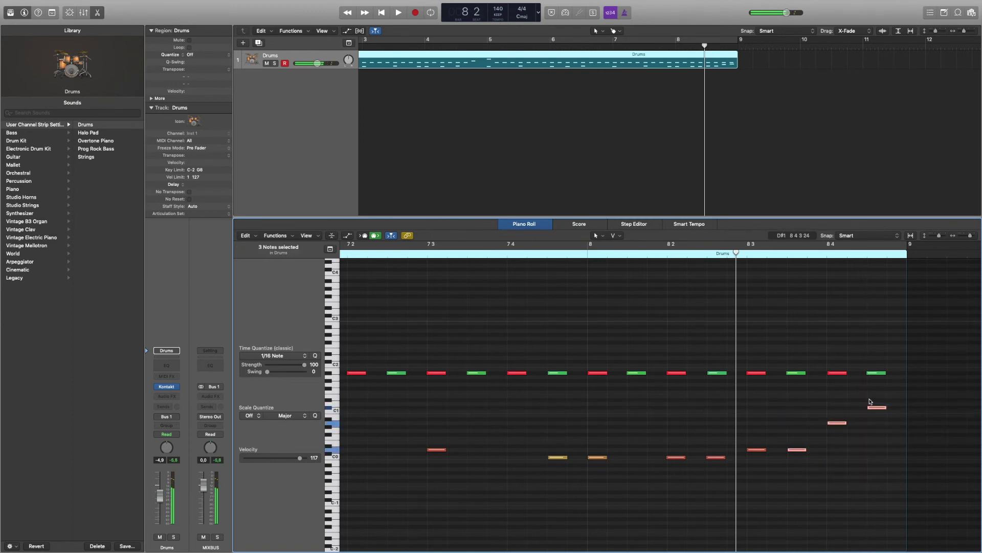
# Delete the four hi-hats over beats 3 and 4 of bar 8 and play back the fill
pyautogui.moveTo(757, 365); pyautogui.dragTo(879, 386)
pyautogui.click(549, 254)
pyautogui.press('space')
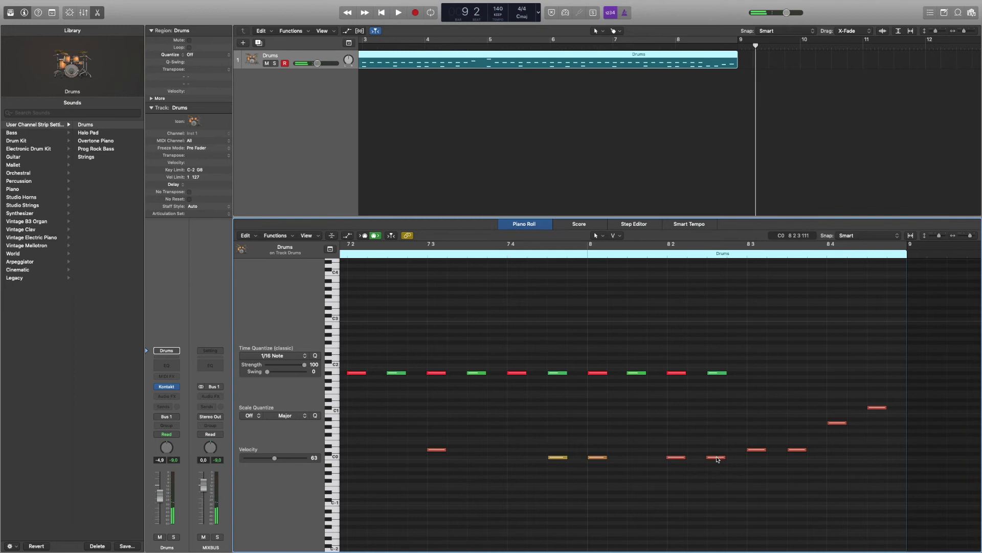
# Lower the fill's velocities, setting the second beat-2 kick to 109, the second snare to 92 and the last tom to 74, and play it
pyautogui.click(681, 461)
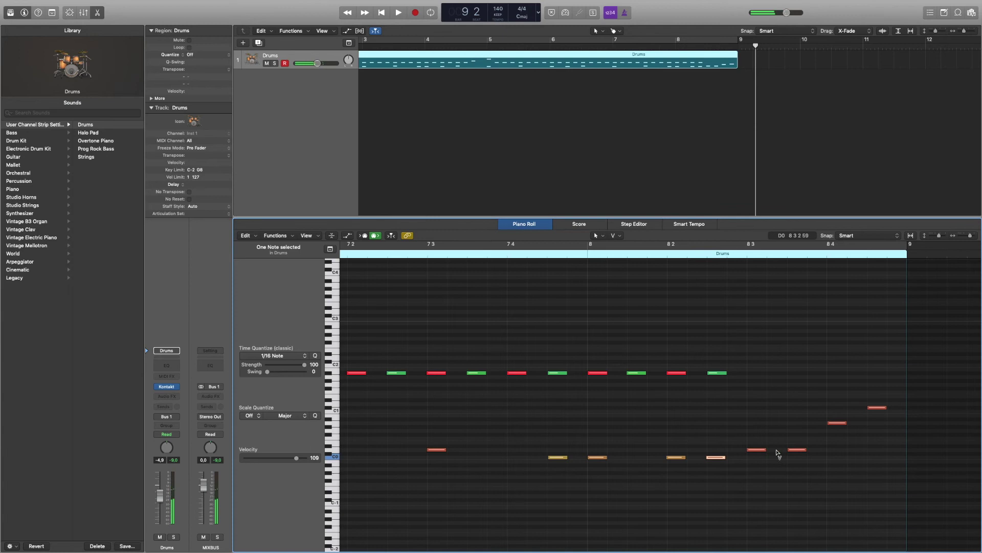
pyautogui.moveTo(796, 450); pyautogui.dragTo(795, 485)
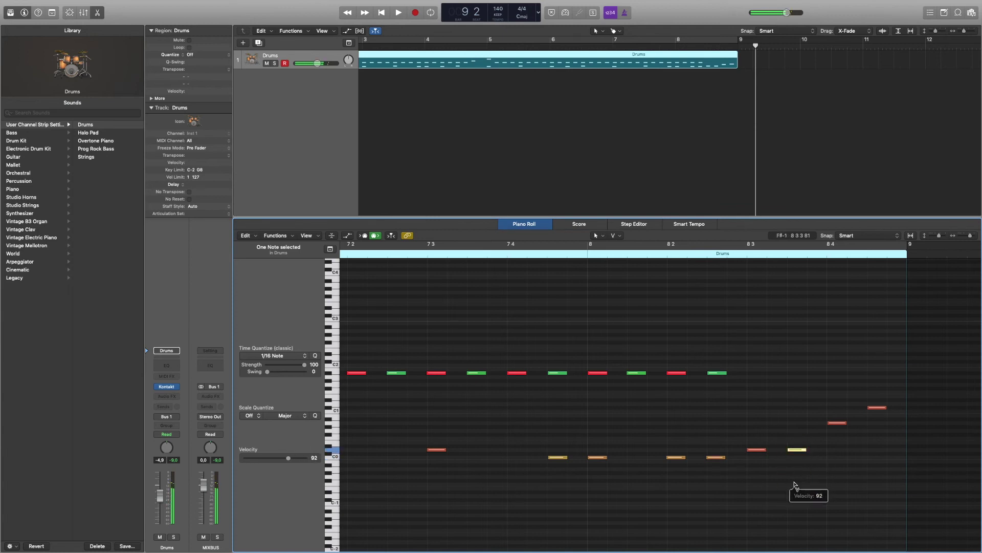
pyautogui.moveTo(840, 424); pyautogui.dragTo(872, 444)
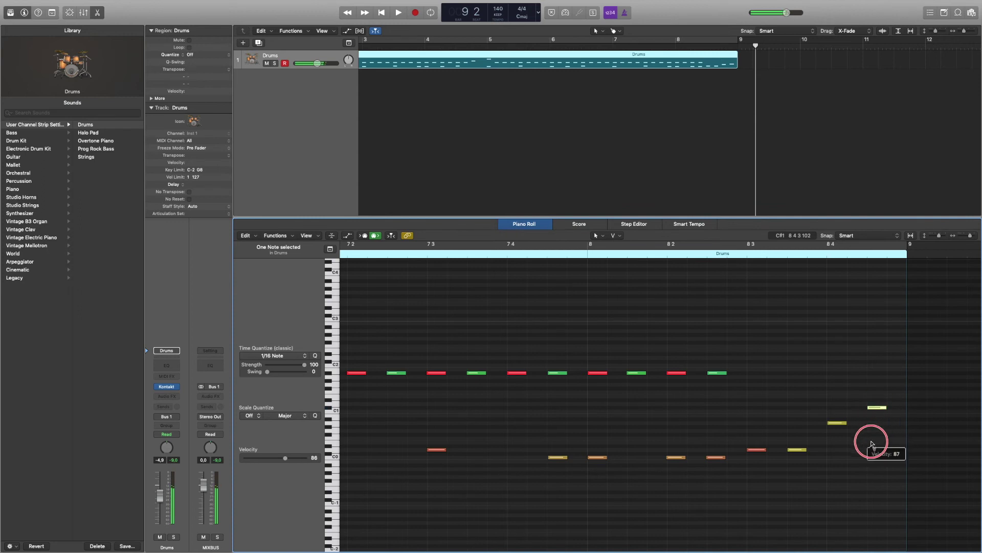
pyautogui.click(579, 256)
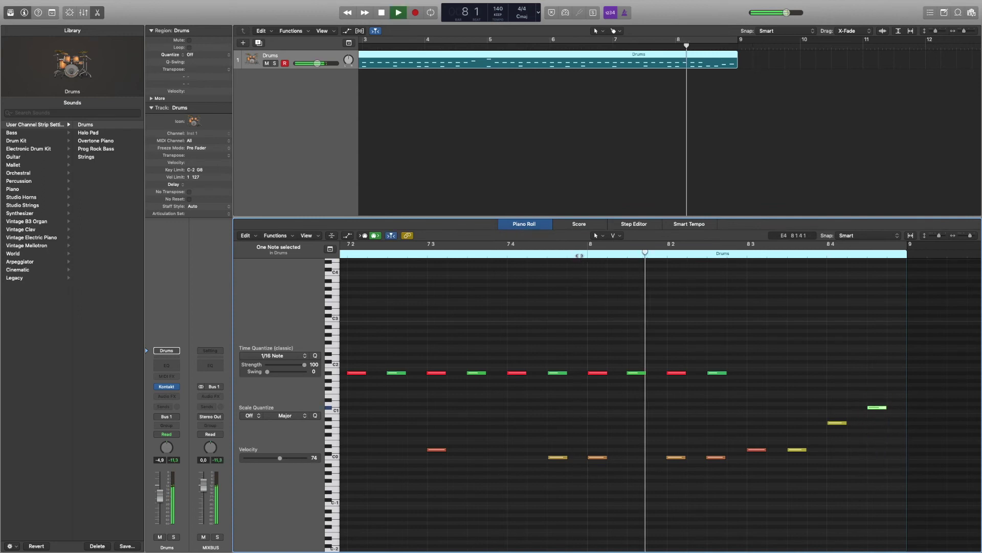
pyautogui.click(422, 256)
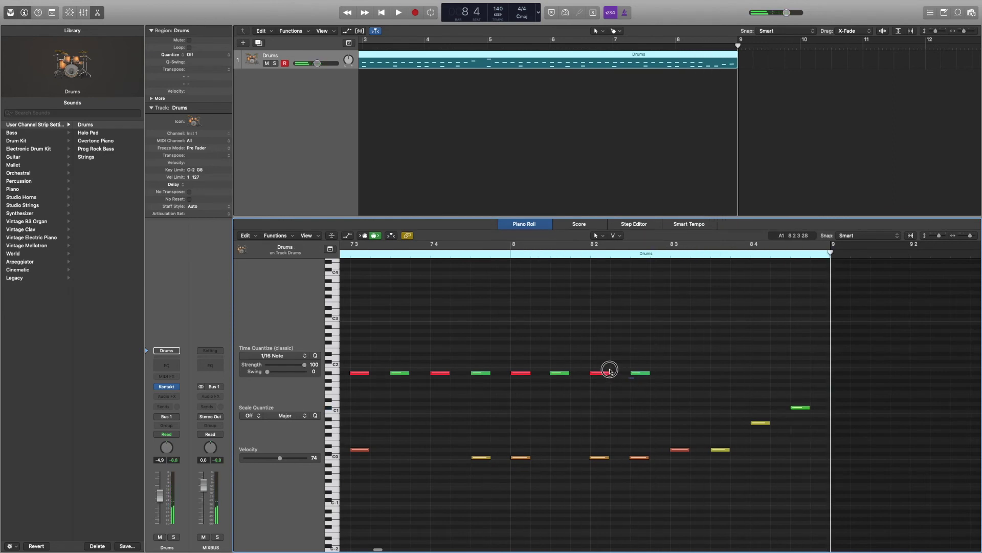
# Raise the two hi-hats in beat 2 of bar 8 to C2 and listen to the change
pyautogui.moveTo(597, 375); pyautogui.dragTo(596, 367)
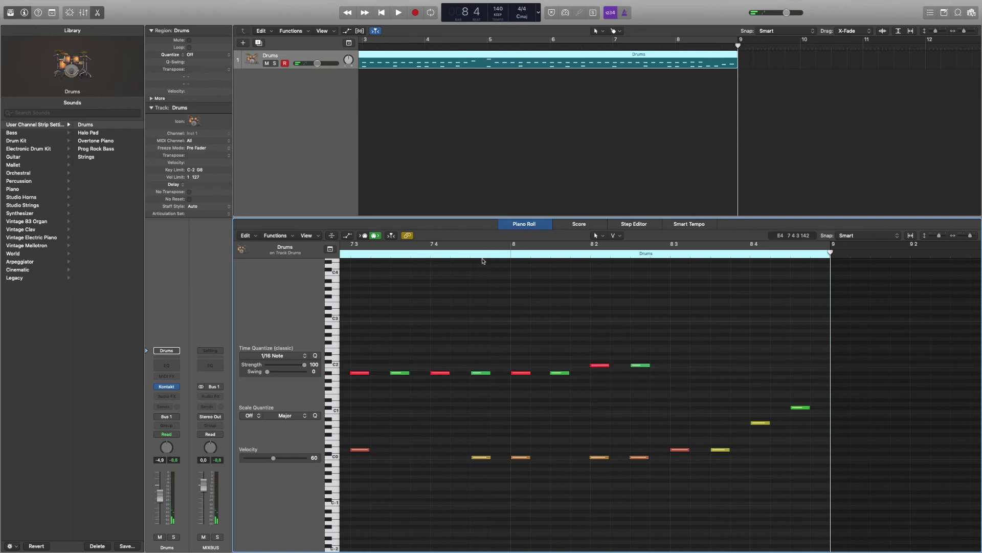
pyautogui.doubleClick(471, 257)
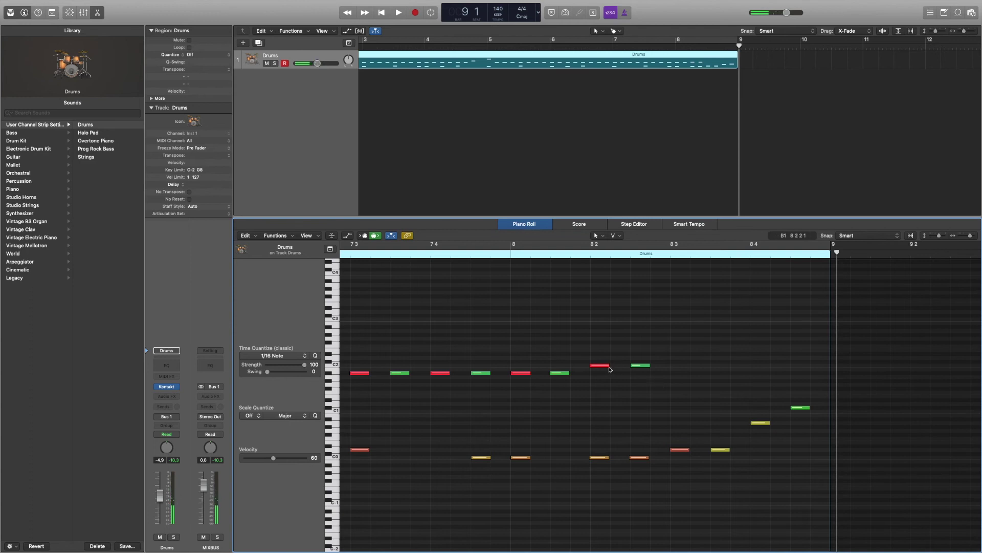
# Copy the first C2 hit in bar 8 to beat 3, raise it to F#2, and play the fill
pyautogui.moveTo(603, 366); pyautogui.dragTo(683, 360)
pyautogui.doubleClick(590, 257)
pyautogui.click(510, 257)
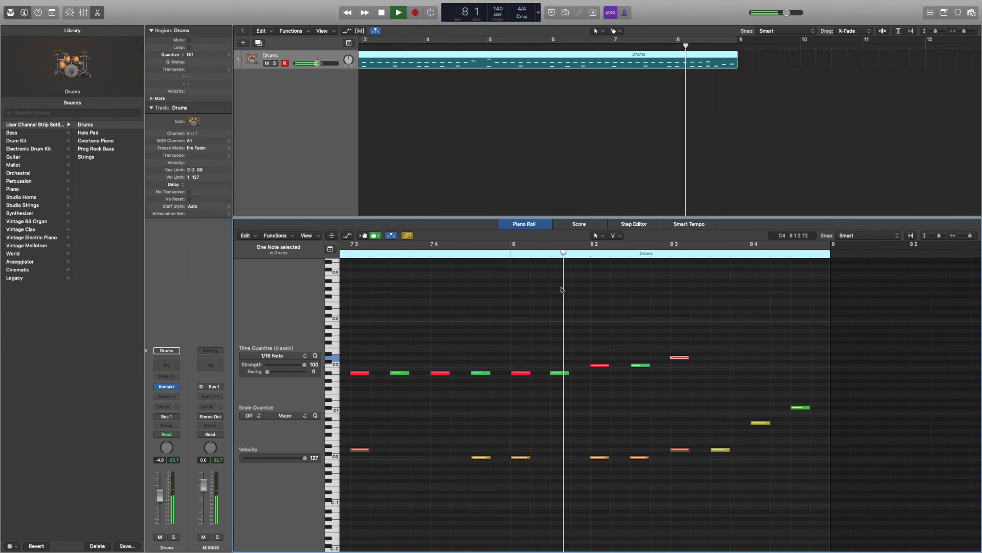
pyautogui.moveTo(680, 358); pyautogui.dragTo(679, 342)
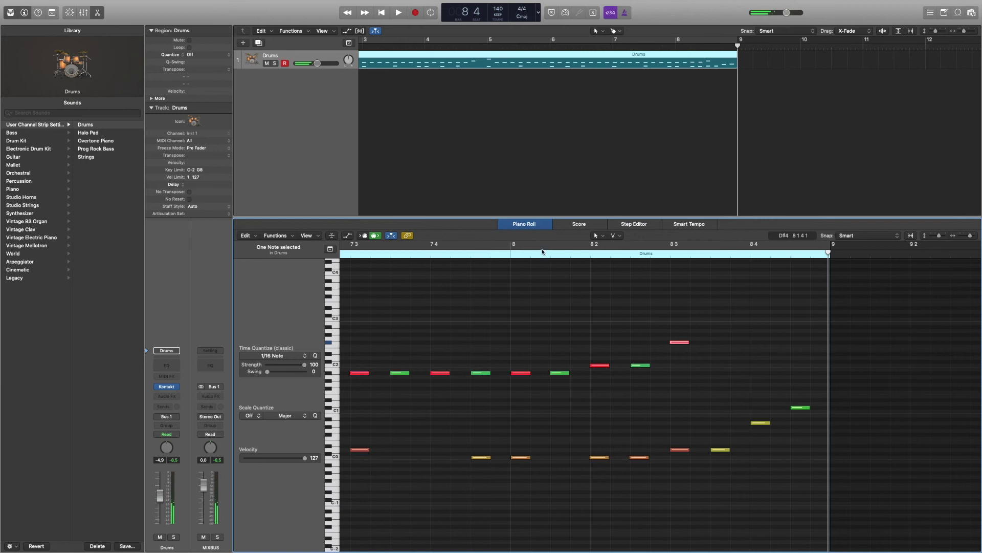
pyautogui.doubleClick(506, 253)
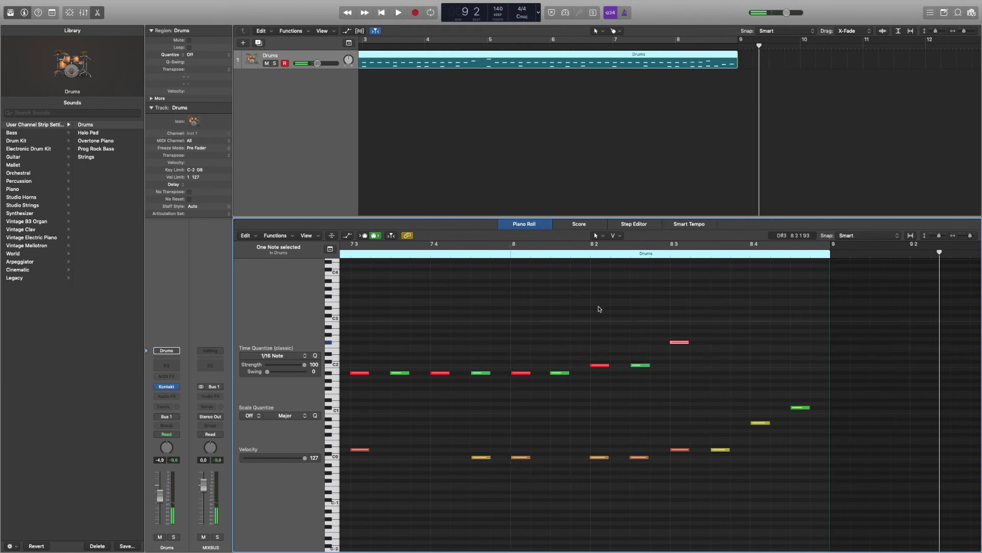
# Duplicate the eight-bar drum region at bar 9, move the copy's first hi-hat up to G3, and play the transition
pyautogui.press('super+Left')
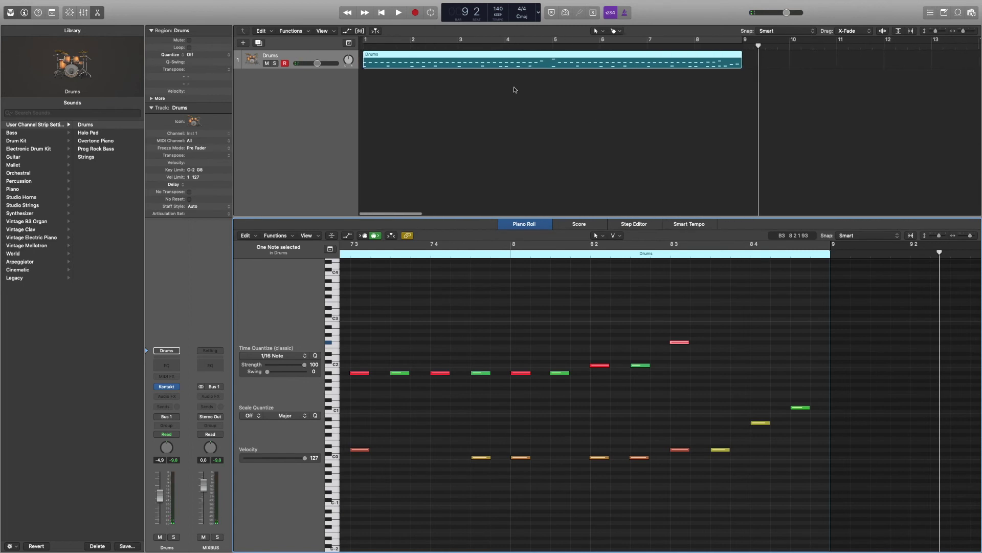
pyautogui.moveTo(512, 65); pyautogui.dragTo(889, 56)
pyautogui.moveTo(702, 373); pyautogui.dragTo(702, 292)
pyautogui.moveTo(747, 375); pyautogui.dragTo(747, 391)
pyautogui.press('super+a')
pyautogui.press('z')
pyautogui.press('space')
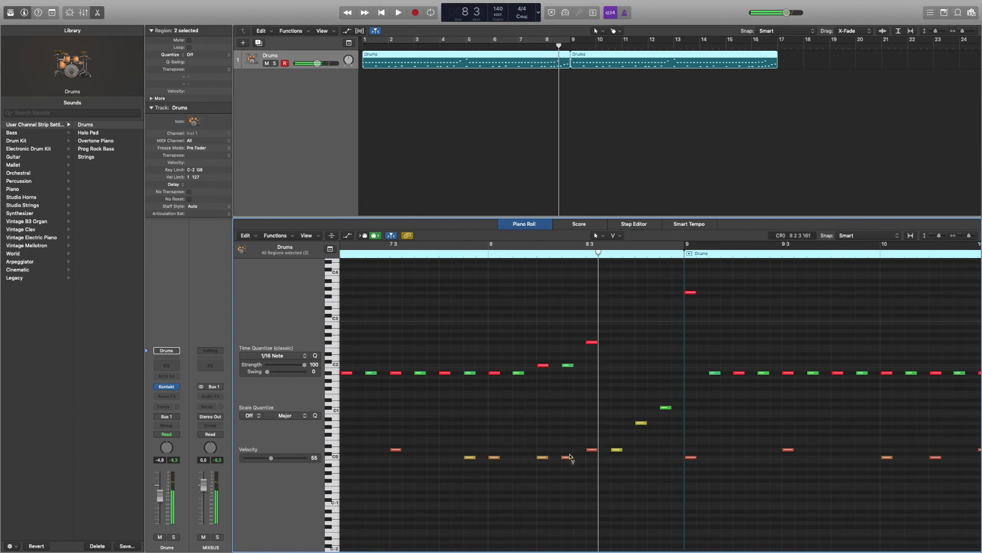
# Set the two kicks in beat 2 of bar 8 to velocities 89 and 93 and play the fill into bar 9
pyautogui.click(568, 458)
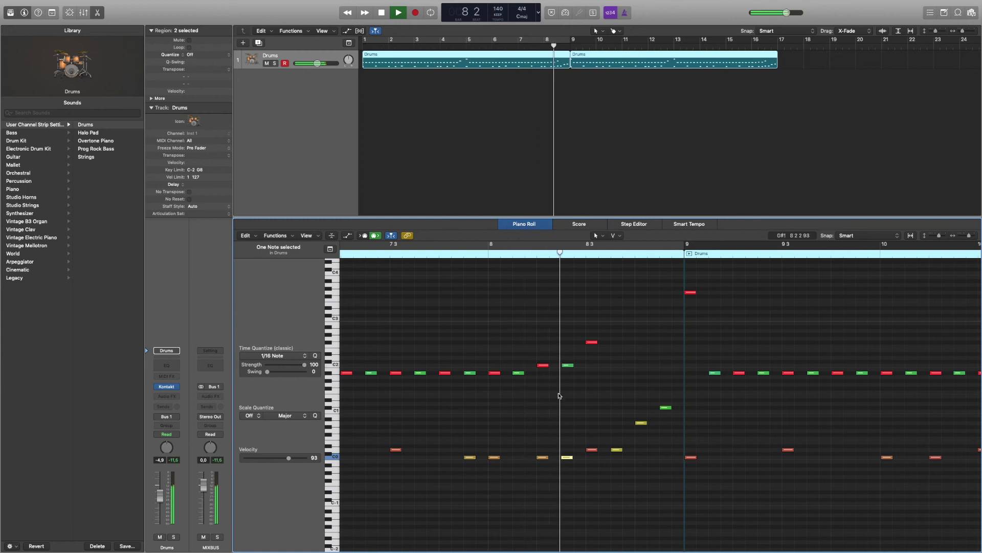
pyautogui.moveTo(546, 457); pyautogui.dragTo(546, 471)
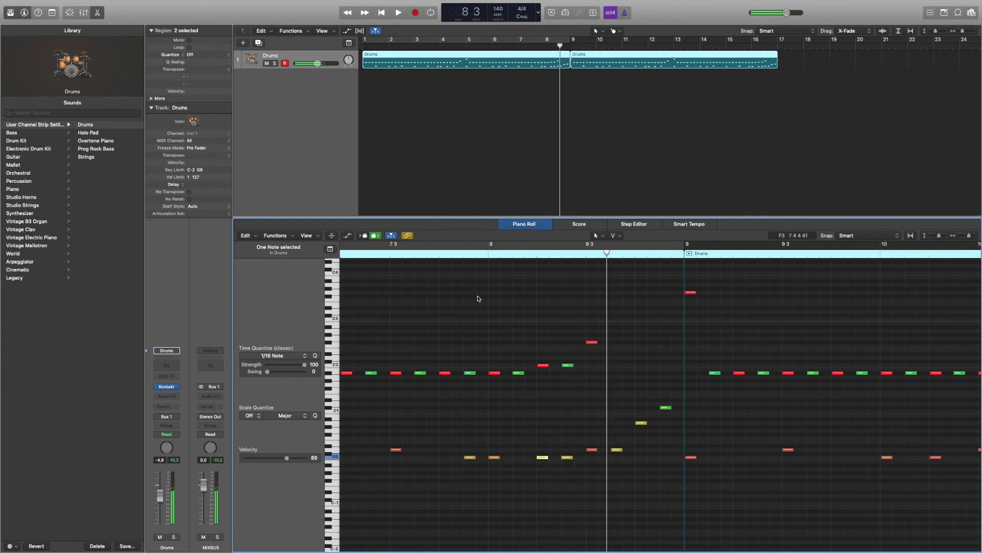
pyautogui.press('space')
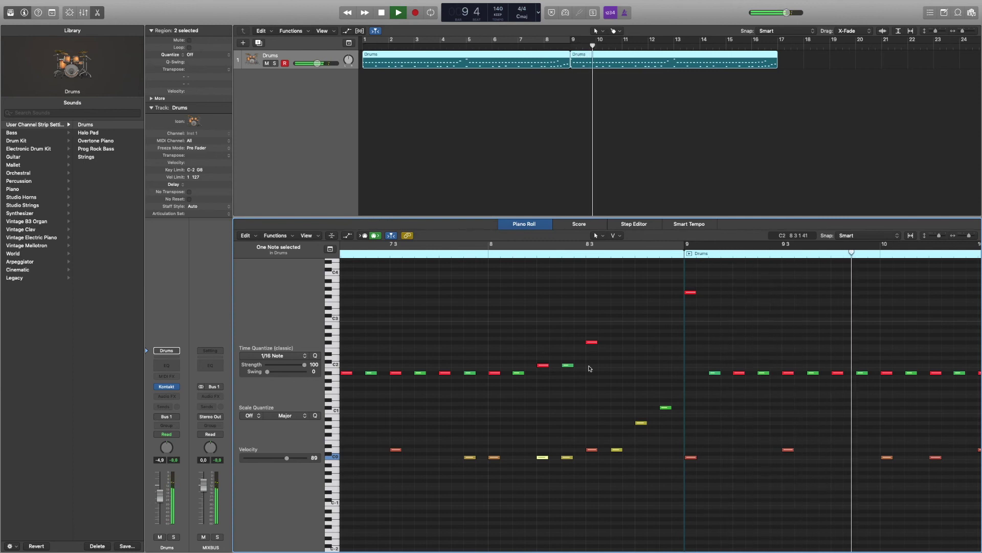
pyautogui.press('space')
pyautogui.hscroll(-5, 512, 319)
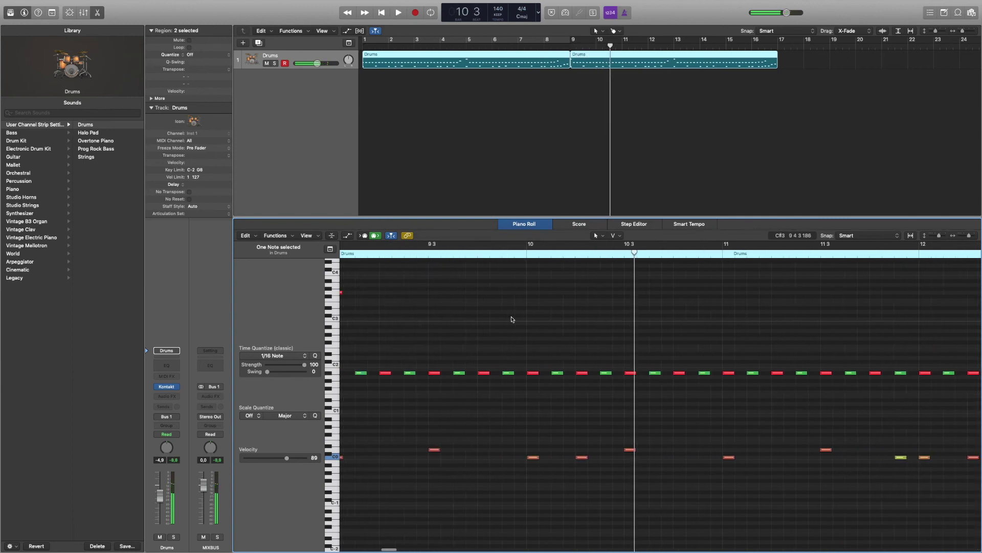
# Copy the D0 snare hit in beat 3 of bar 8 one sixteenth later at velocity 66 and play the fill
pyautogui.press('space')
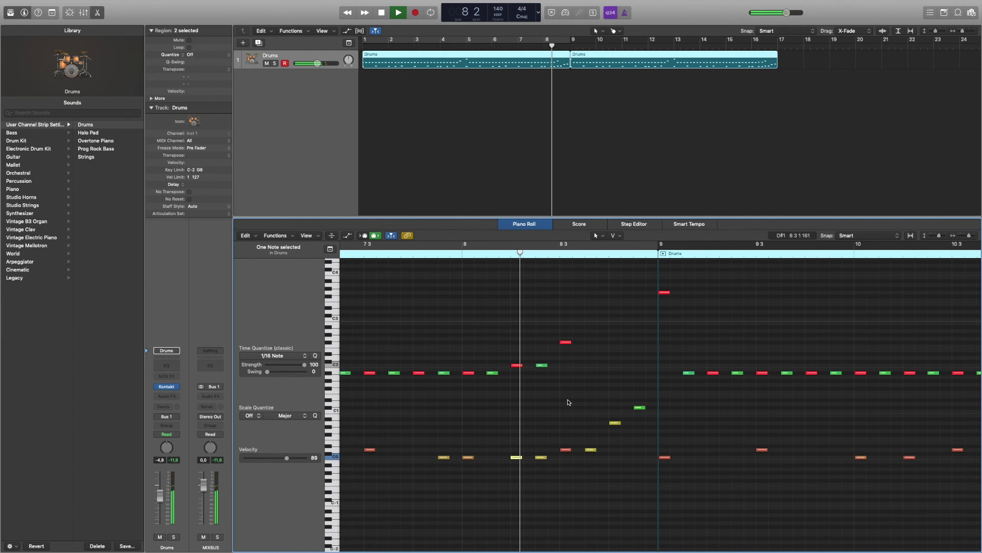
pyautogui.moveTo(589, 450); pyautogui.dragTo(604, 486)
pyautogui.press('space')
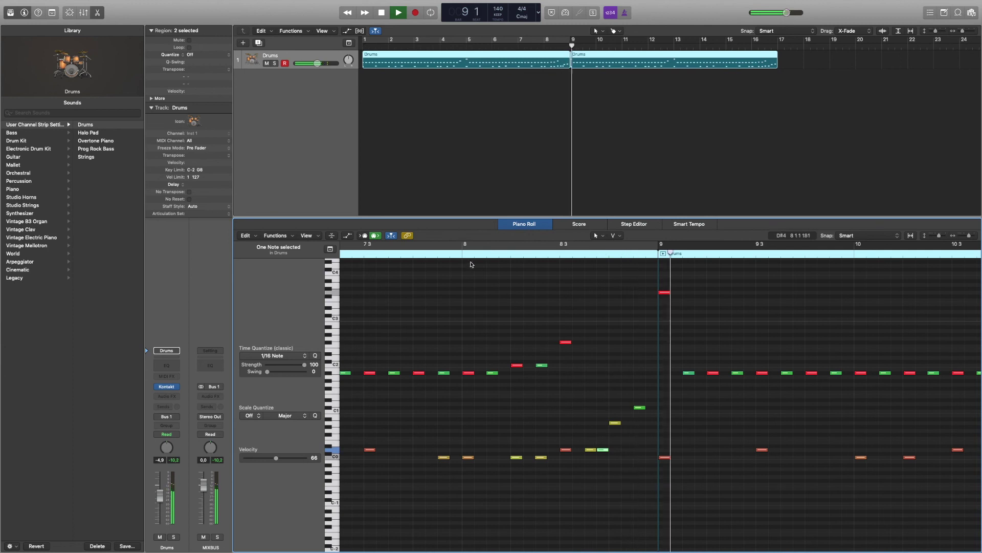
pyautogui.press('space')
pyautogui.press('space')
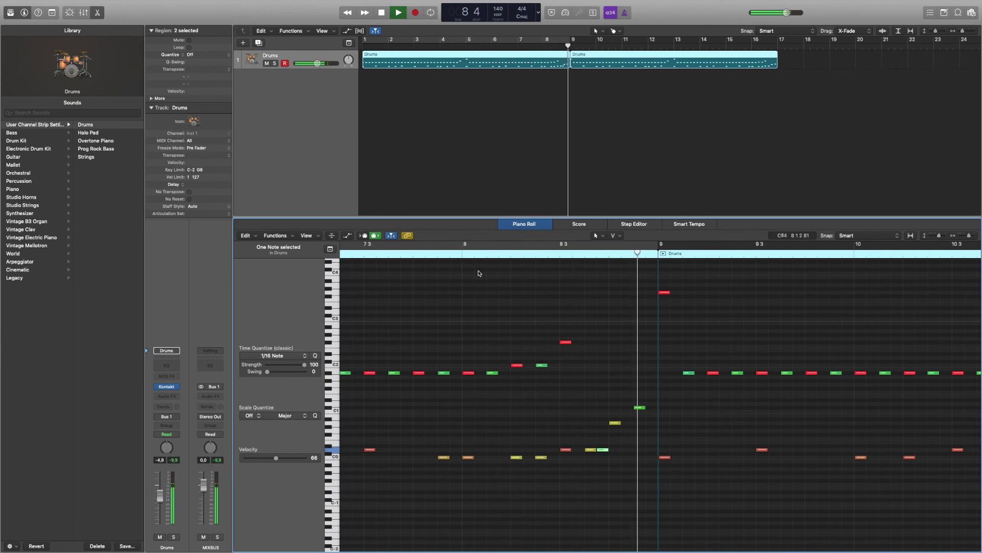
pyautogui.press('space')
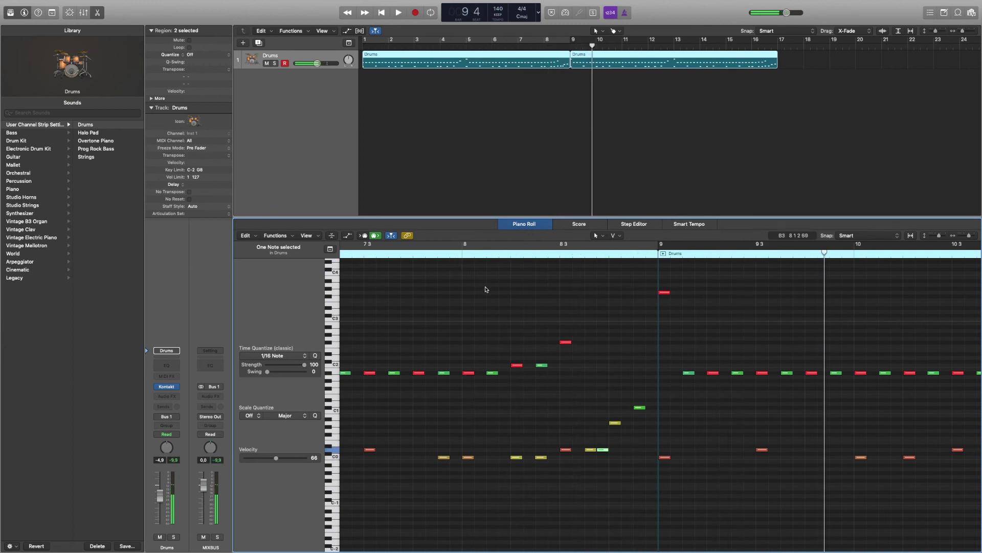
# Copy the A0 and C#1 tom hits in beat 4 of bar 8 one sixteenth later at lower velocities and play the fill
pyautogui.moveTo(617, 425); pyautogui.dragTo(656, 409)
pyautogui.click(640, 408)
pyautogui.moveTo(629, 439); pyautogui.dragTo(629, 453)
pyautogui.click(460, 256)
pyautogui.press('space')
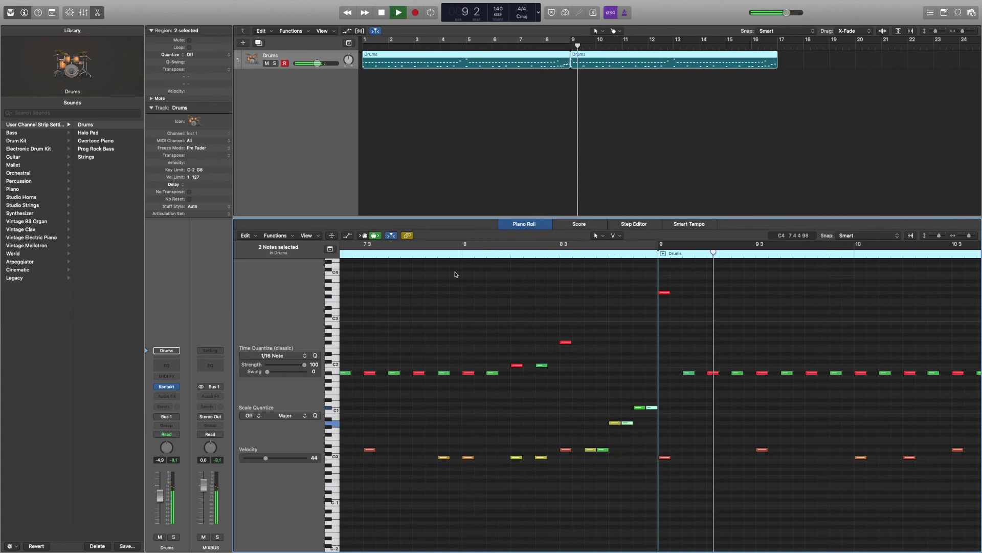
pyautogui.click(413, 255)
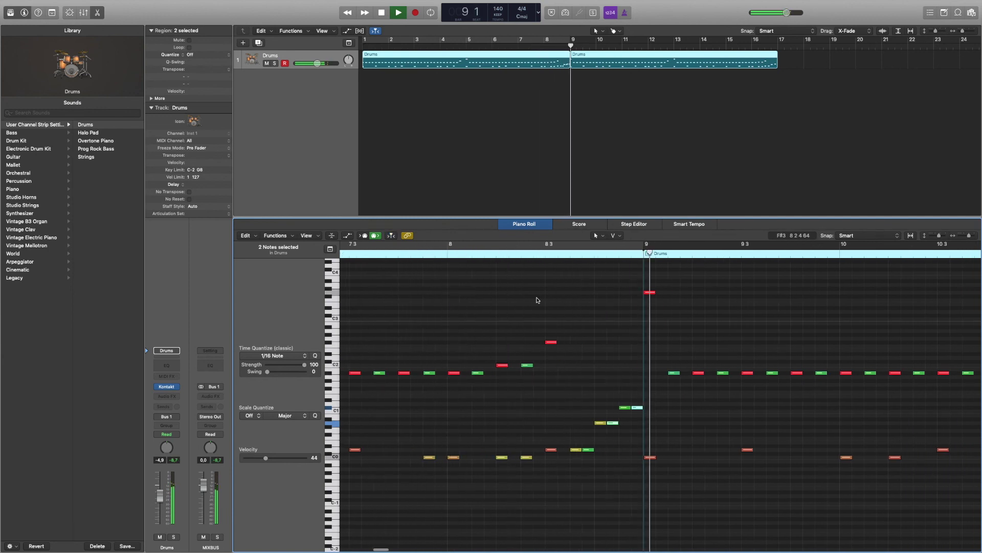
pyautogui.press('space')
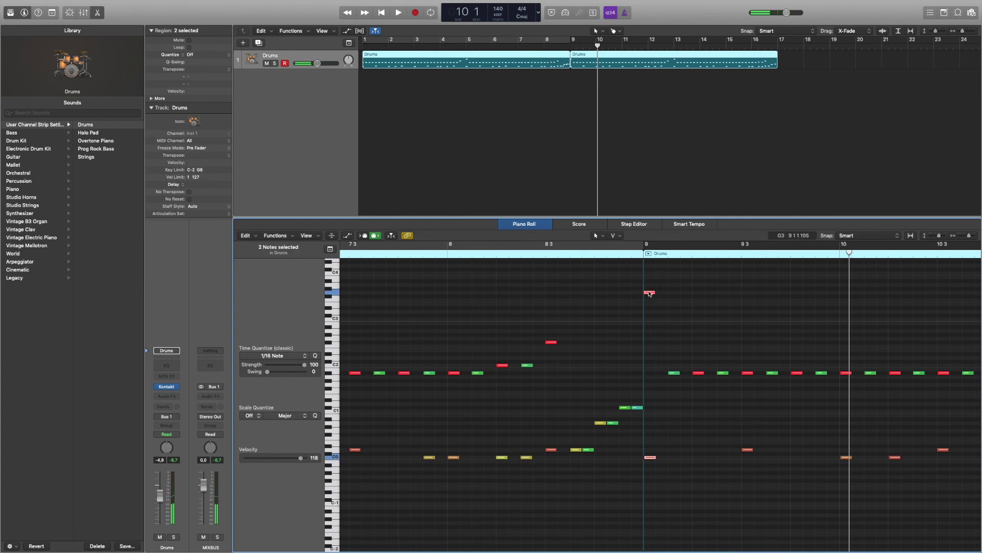
# Join the two drum regions into one and nudge the eight notes from the snare double through bar 9's opening crash and kick slightly earlier
pyautogui.click(572, 64)
pyautogui.click(666, 486)
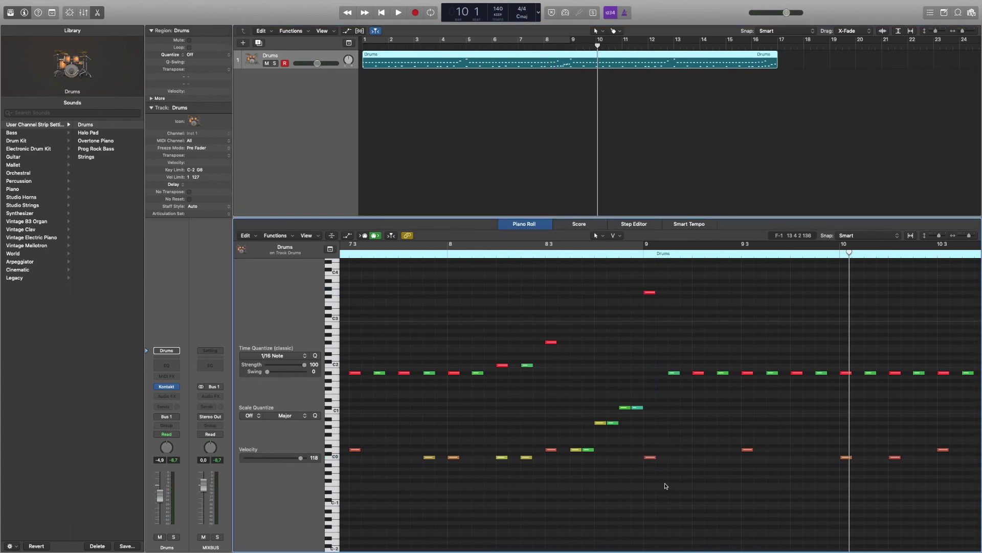
pyautogui.moveTo(659, 485); pyautogui.dragTo(578, 270)
pyautogui.scroll(5, 511, 396)
pyautogui.hscroll(-3, 510, 399)
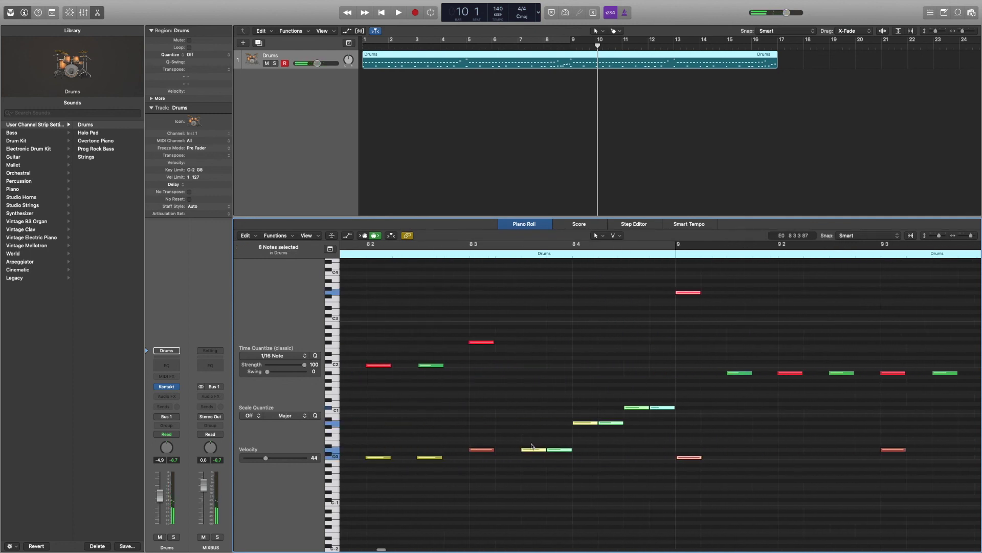
pyautogui.moveTo(533, 450); pyautogui.dragTo(531, 450)
# Nudge the first hi-hat in bar 9 slightly earlier and play the transition from bar 8
pyautogui.moveTo(739, 376); pyautogui.dragTo(737, 374)
pyautogui.scroll(-3, 783, 376)
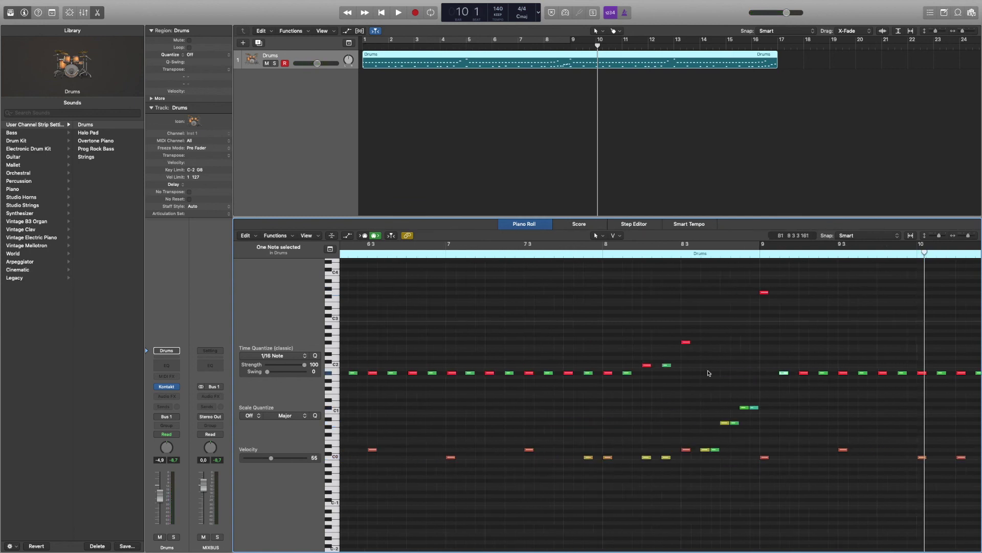
pyautogui.click(592, 254)
pyautogui.press('space')
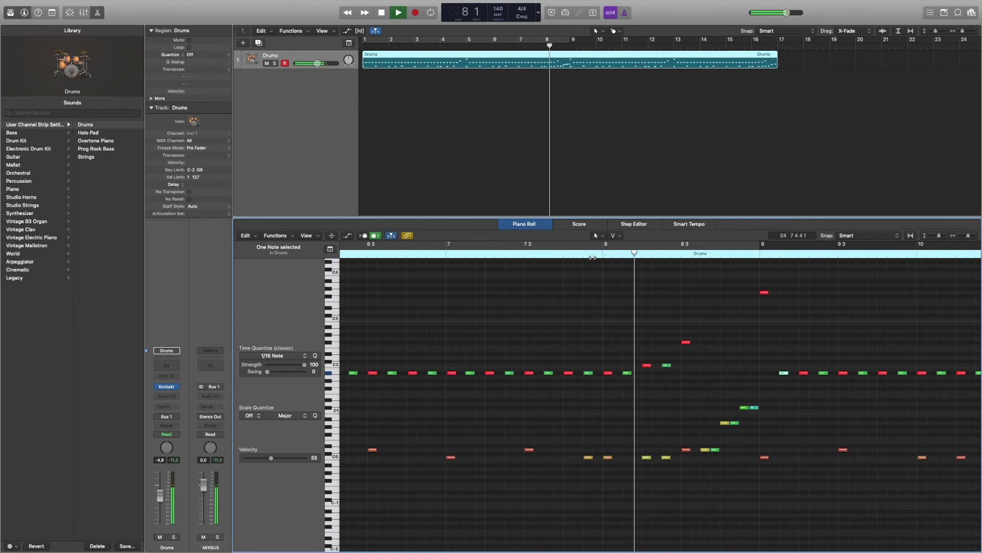
pyautogui.press('space')
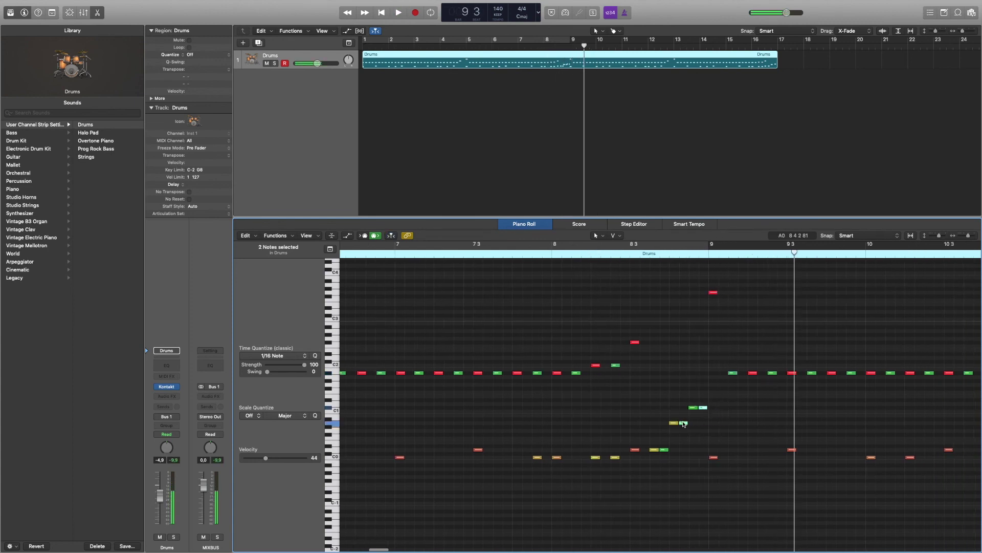
# Nudge the softer second D0, A0 and C#1 hits of the bar 8 fill slightly in time and play the fill
pyautogui.keyDown('shift'); pyautogui.click(664, 449); pyautogui.keyUp('shift')
pyautogui.scroll(3, 669, 450)
pyautogui.hscroll(-2, 533, 449)
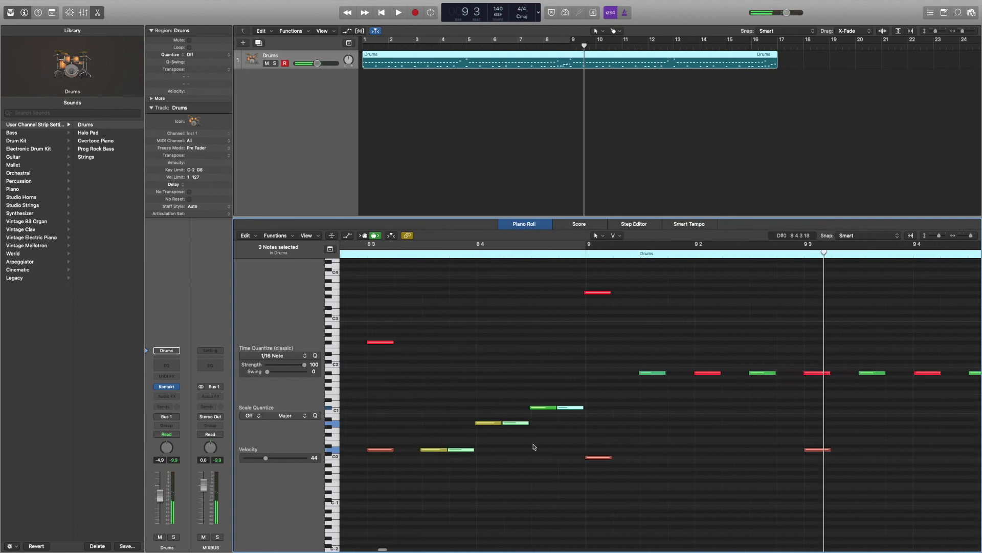
pyautogui.moveTo(478, 449); pyautogui.dragTo(479, 451)
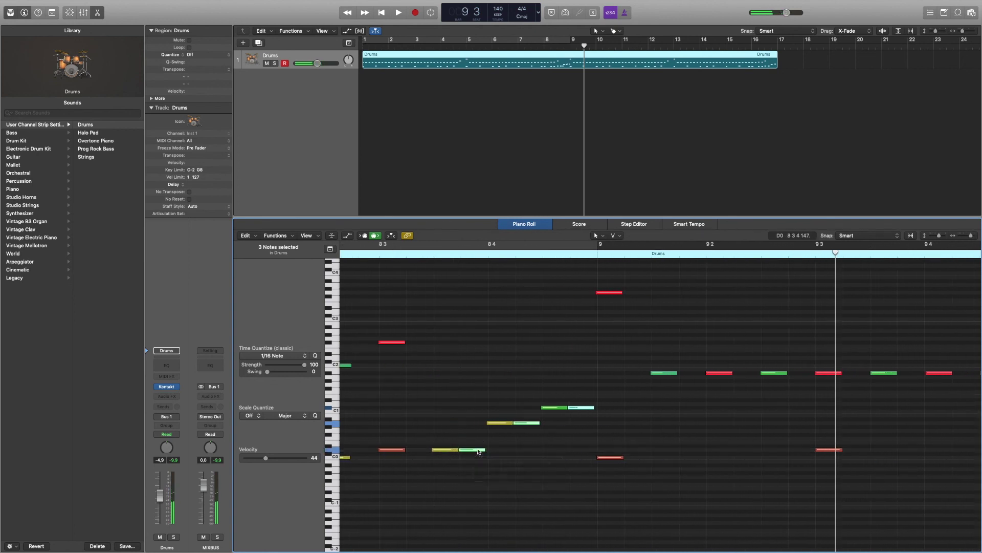
pyautogui.click(379, 257)
pyautogui.press('space')
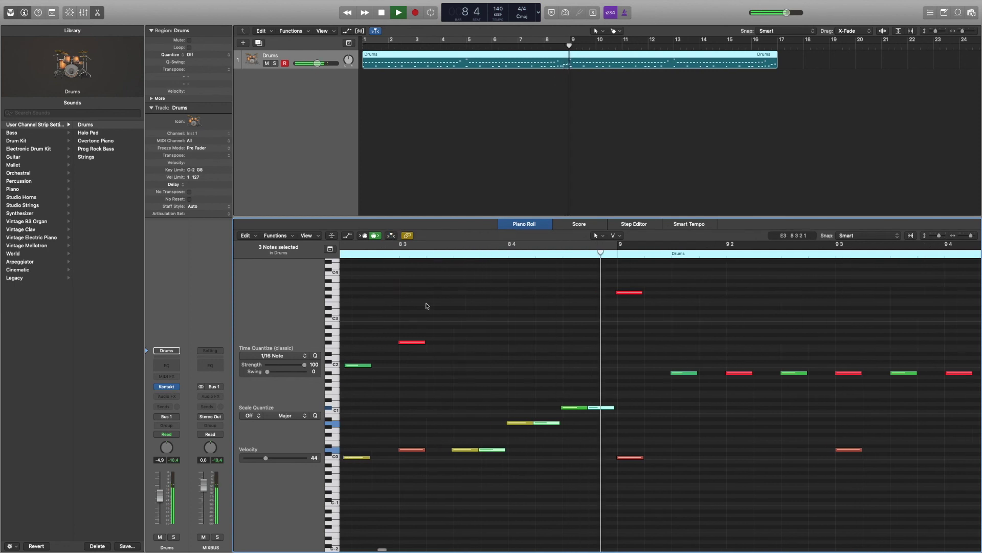